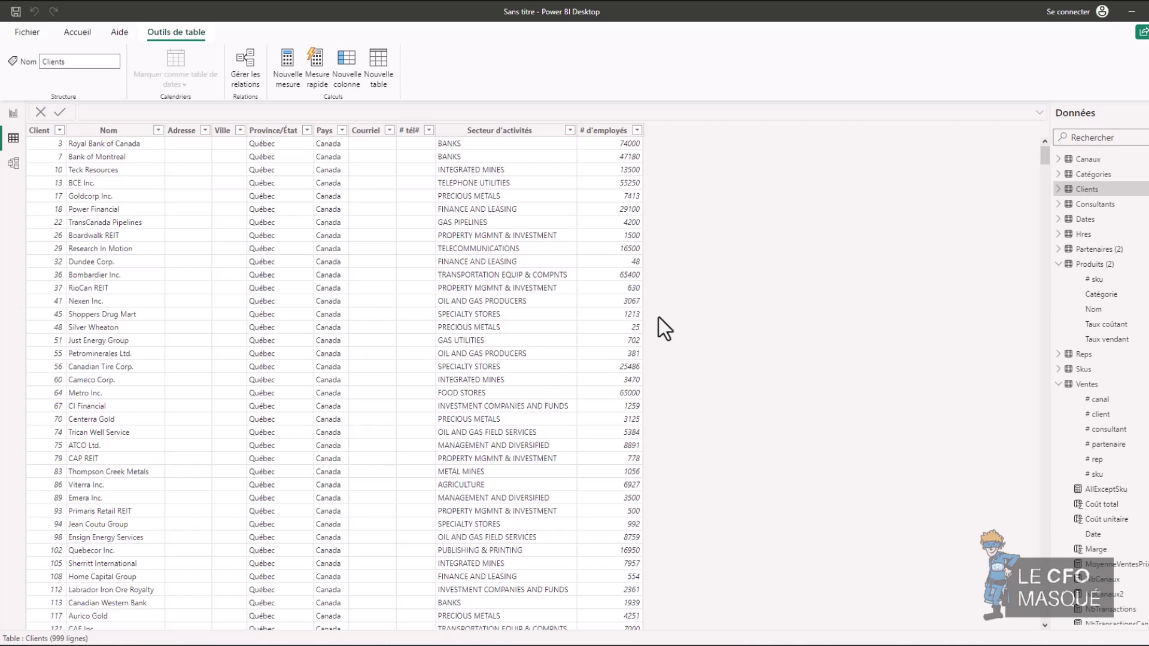
Step: Bring up the Produits (2) table and add a blank new measure named Mesure
{"action": "left_click", "coordinate": [1098, 248]}
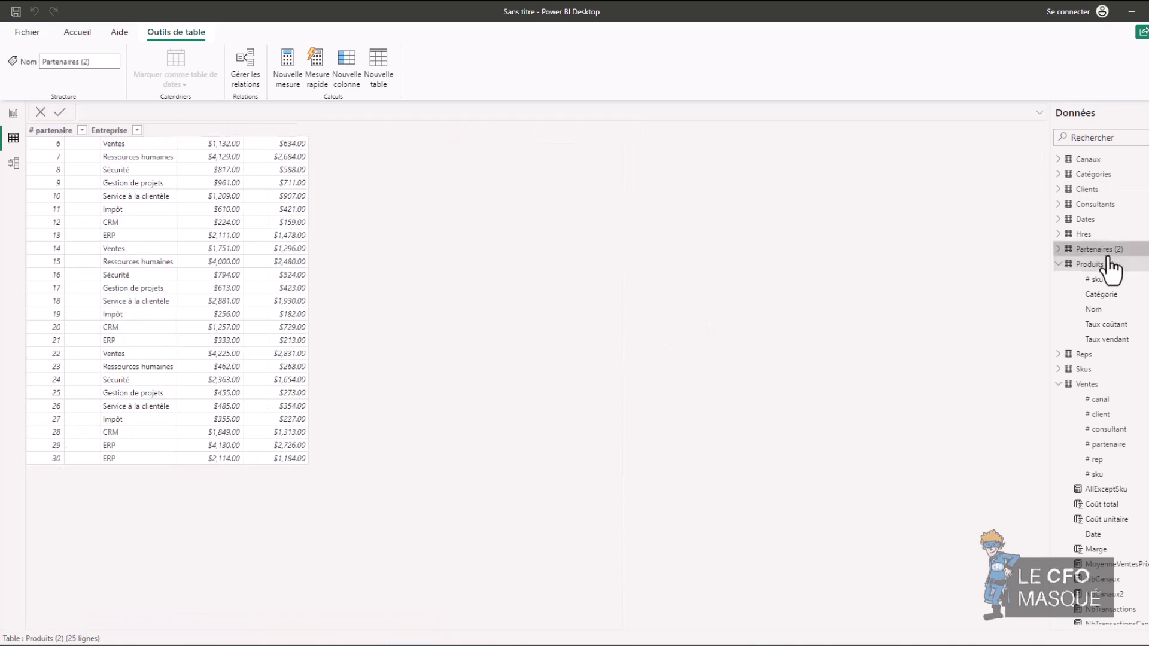
{"action": "left_click", "coordinate": [1091, 264]}
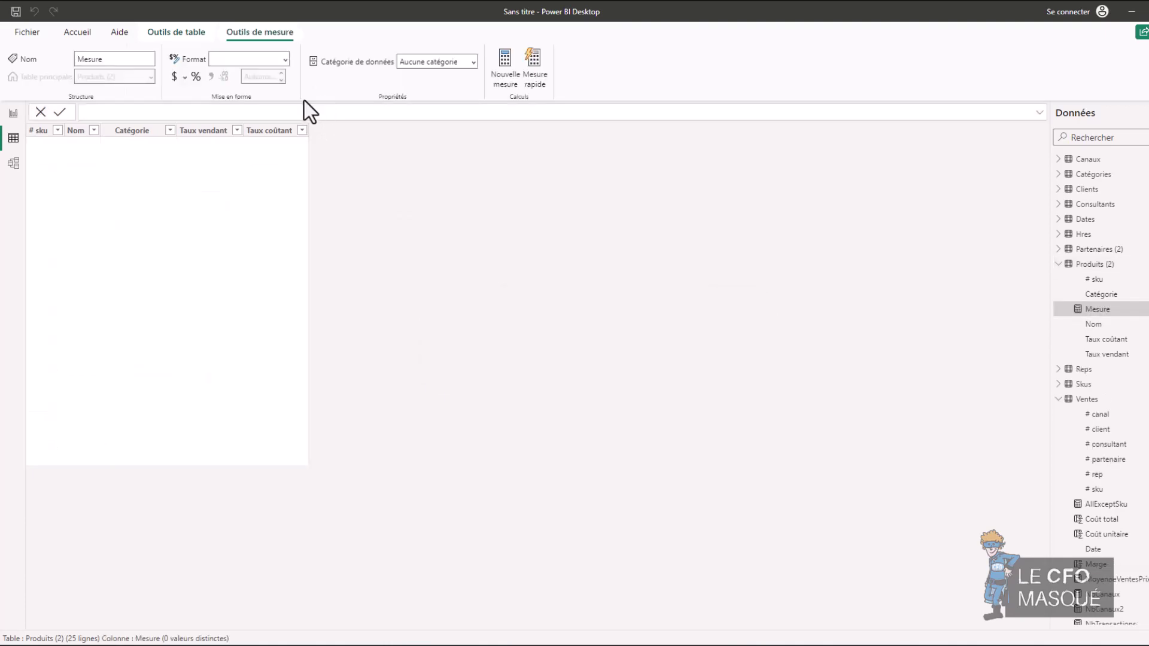
Step: Define MargeProfits = SUMX('Produits (2)', Taux vendant minus Taux coûtant) and commit it
{"action": "type", "text": "M"}
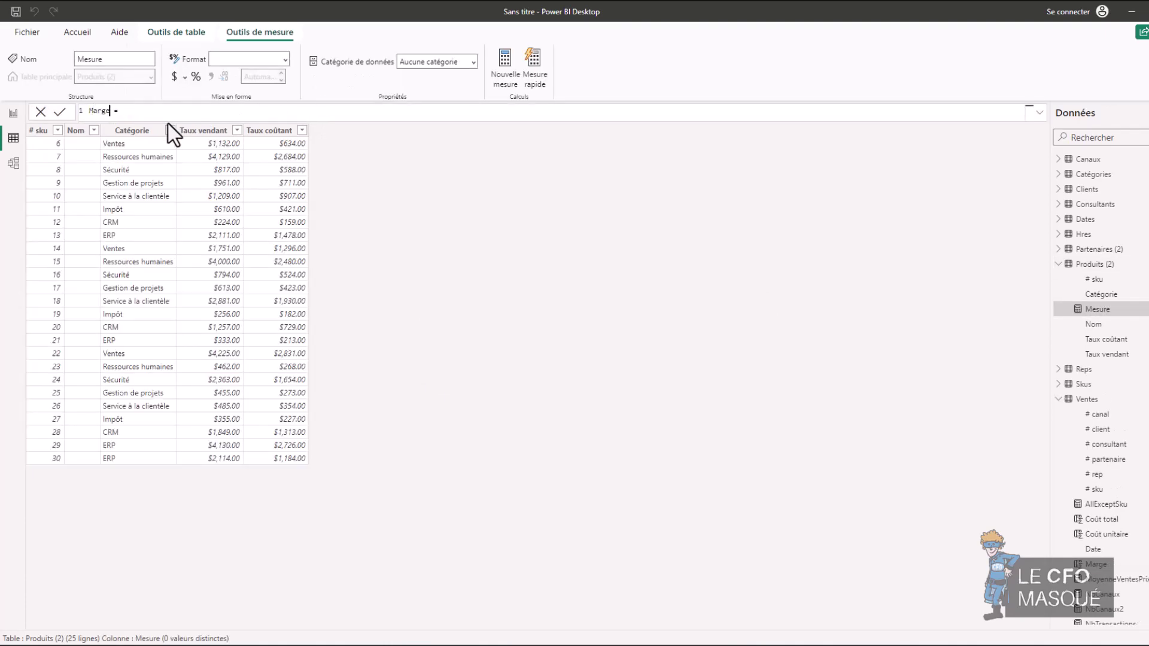
{"action": "type", "text": "argeProfits = sumx"}
{"action": "key", "text": "Tab"}
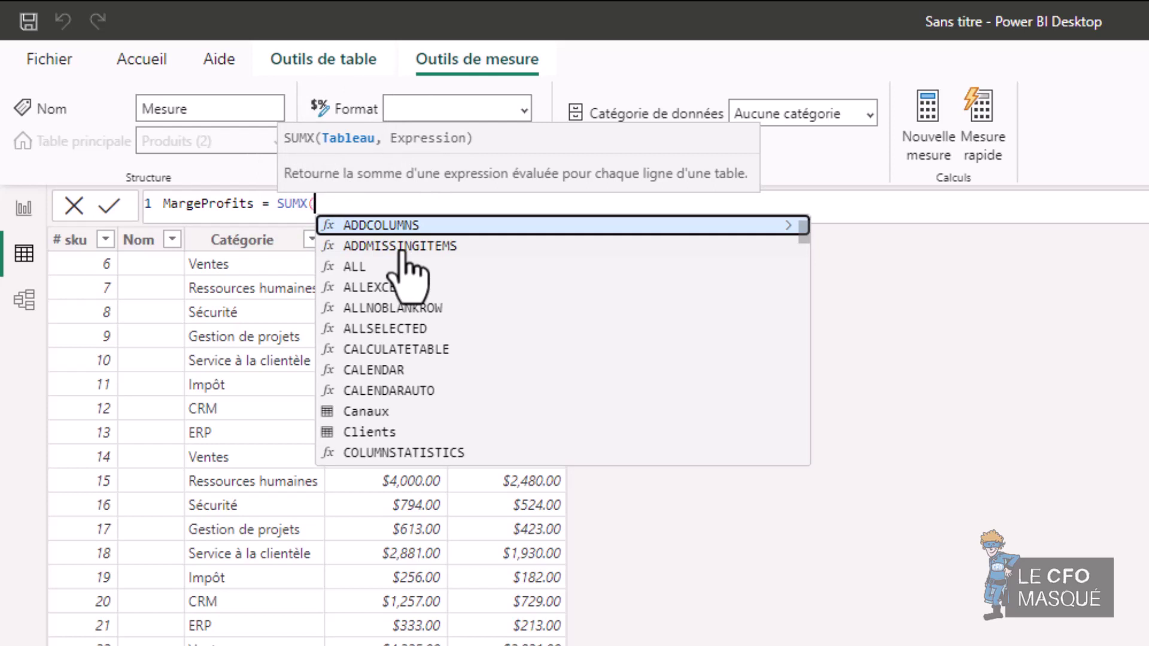
{"action": "type", "text": "produ"}
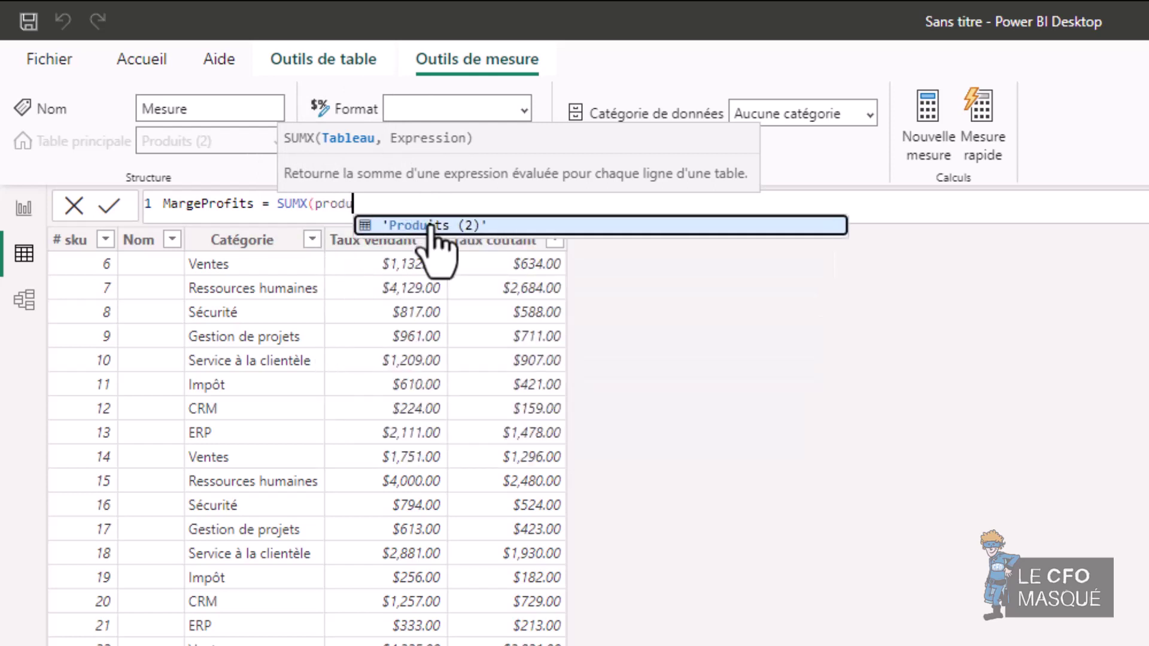
{"action": "left_click", "coordinate": [457, 227]}
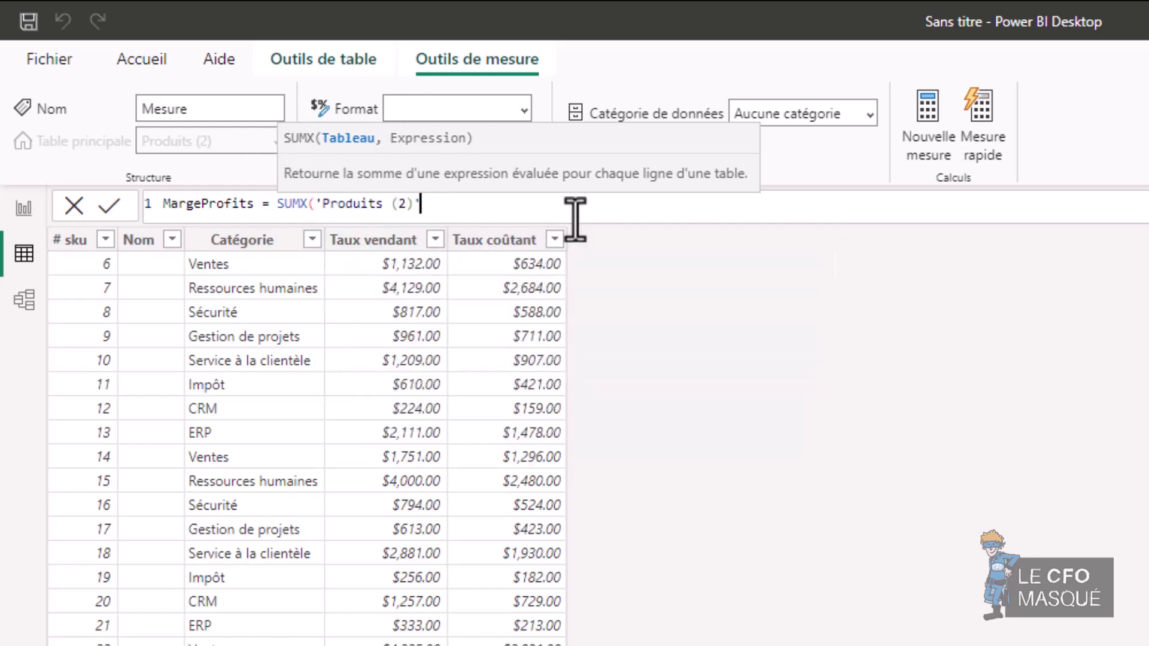
{"action": "type", "text": ","}
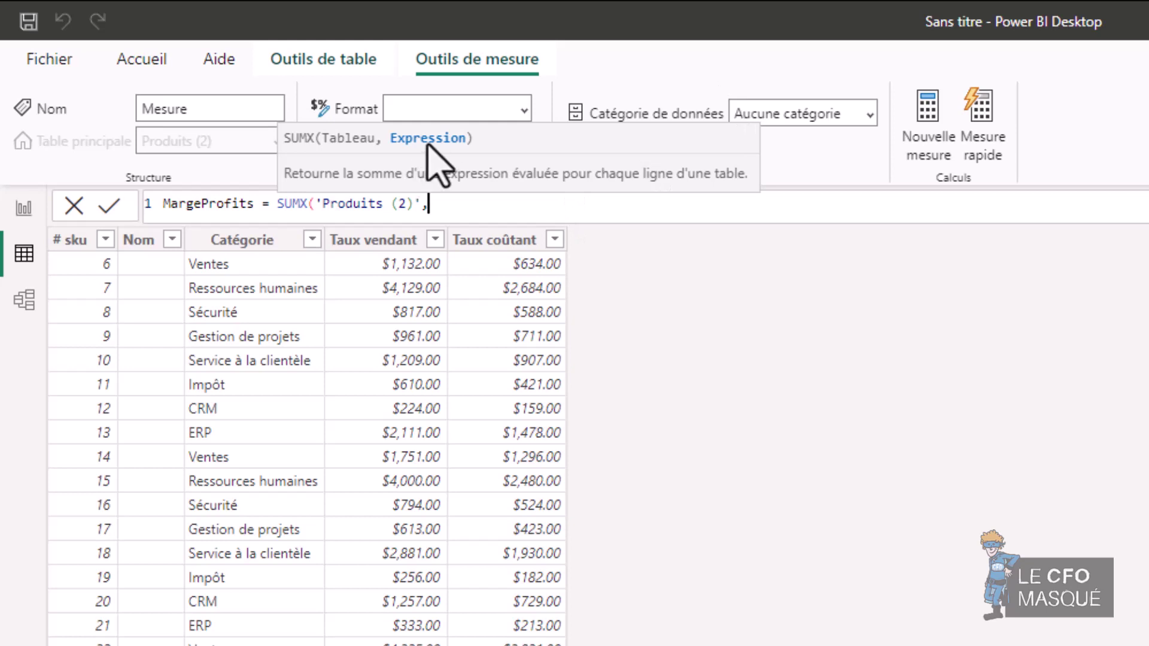
{"action": "type", "text": "produi"}
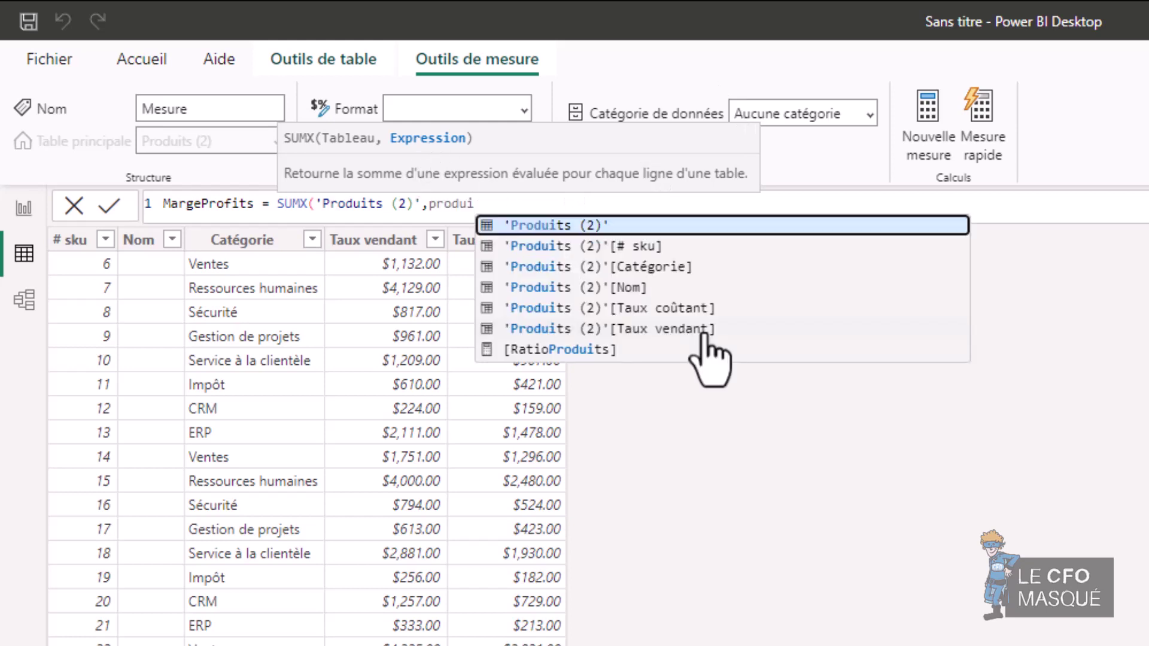
{"action": "left_click", "coordinate": [705, 328]}
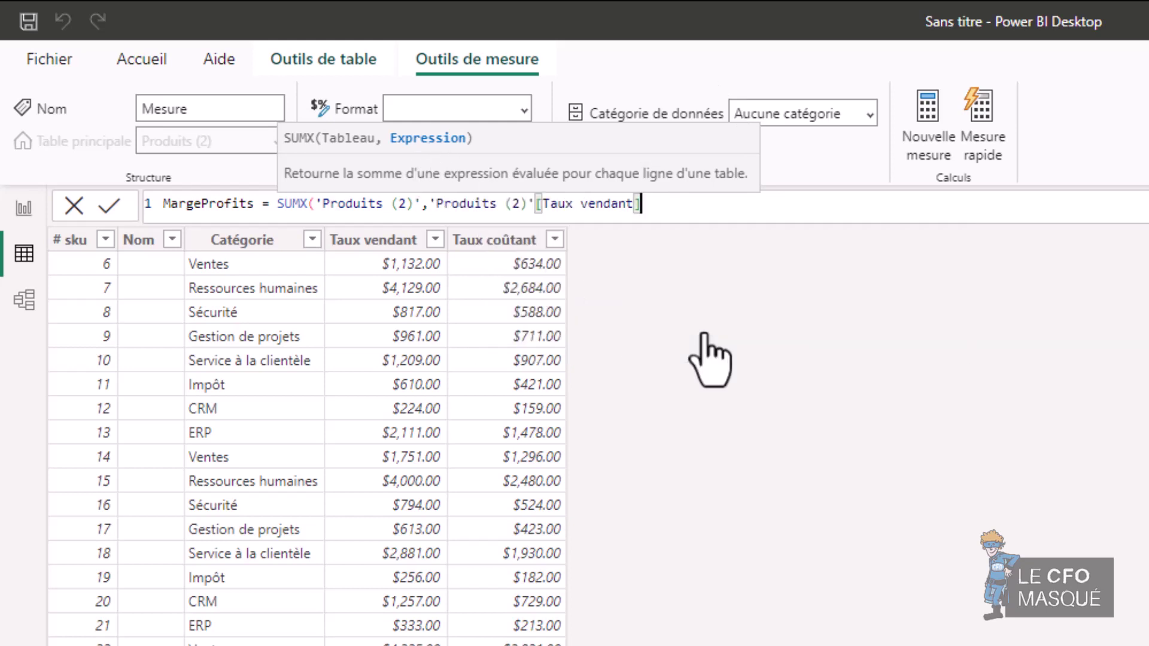
{"action": "type", "text": "-pro"}
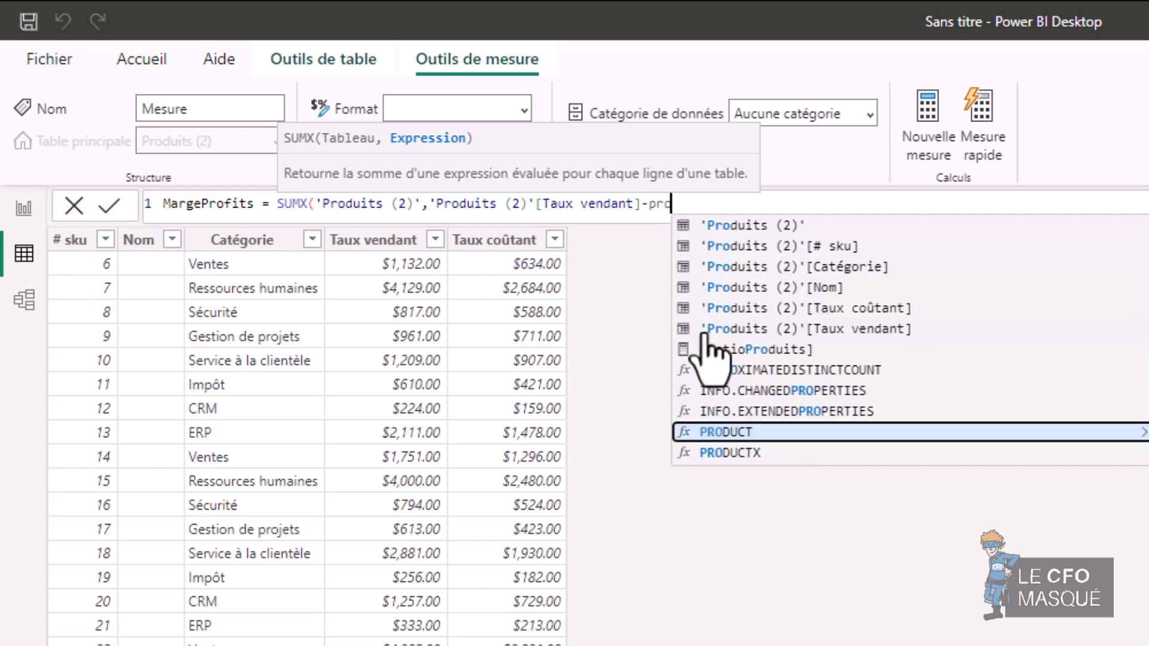
{"action": "type", "text": "dui"}
{"action": "left_click", "coordinate": [963, 307]}
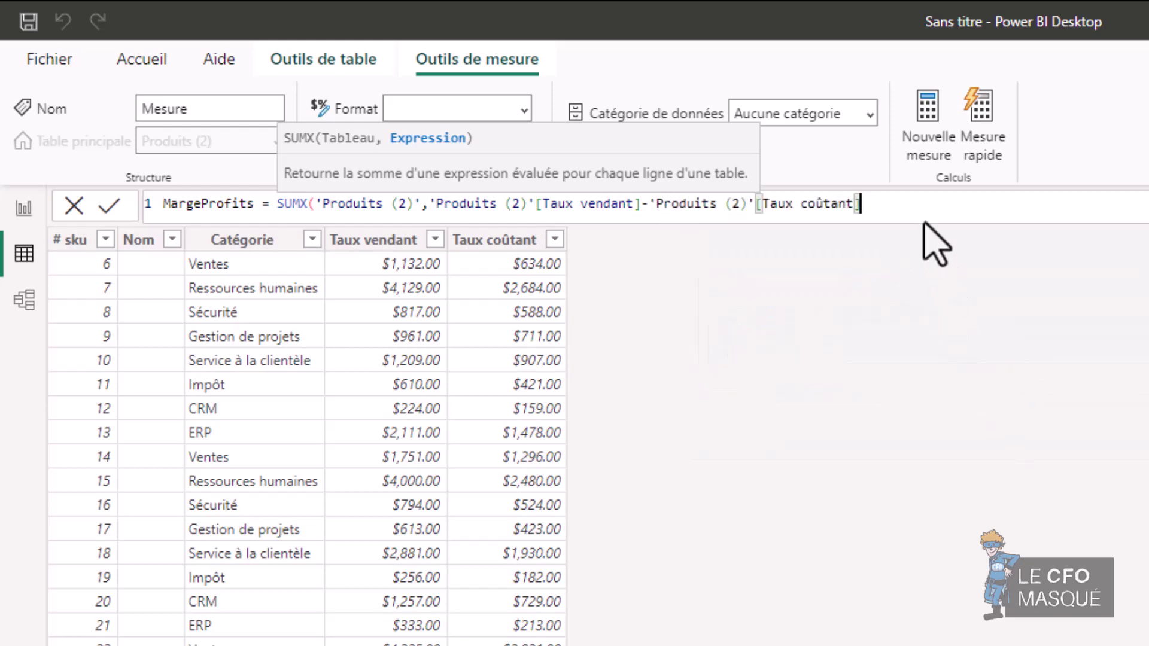
{"action": "type", "text": ")"}
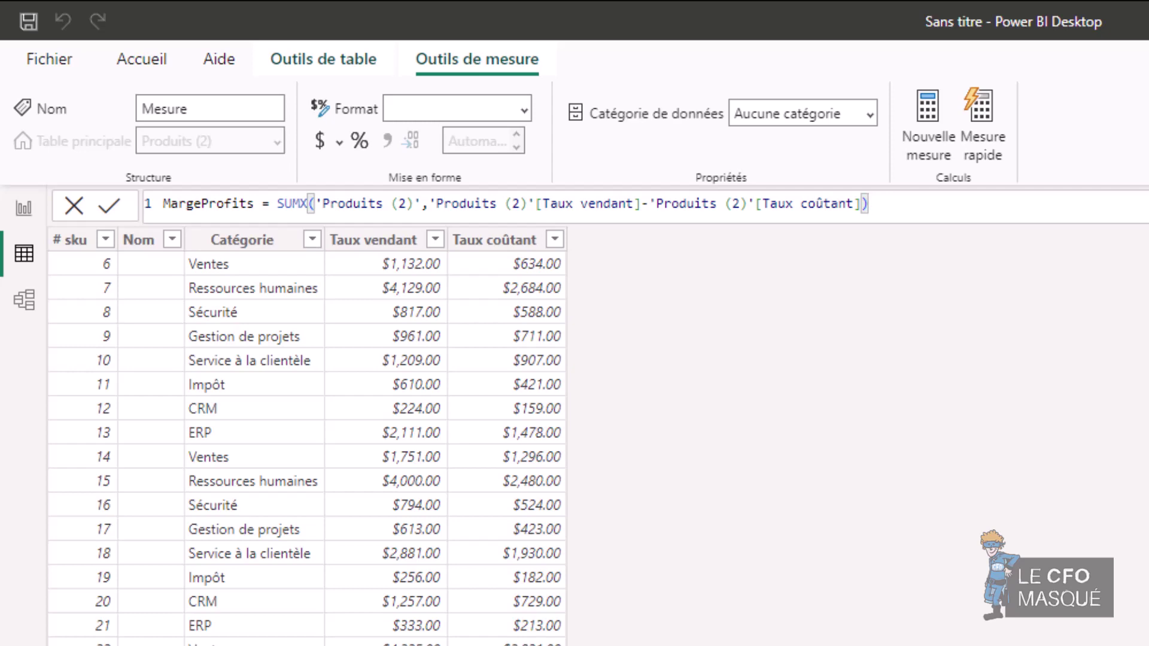
{"action": "key", "text": "Return"}
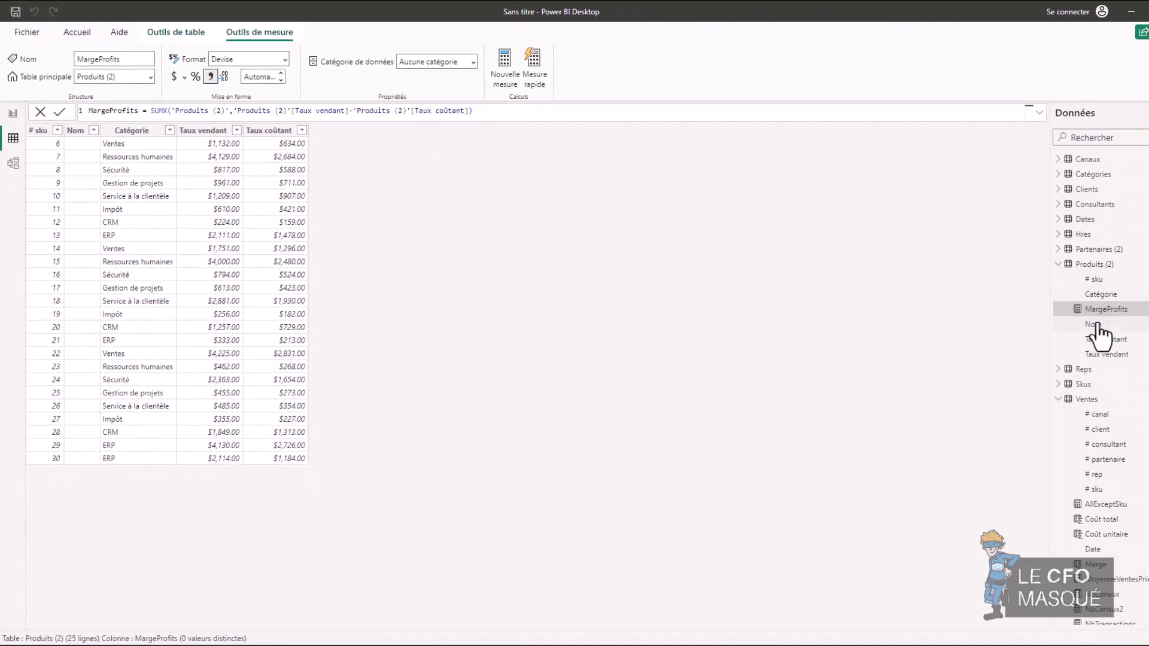
Step: Display MargeProfits as a $13.33K card near the page centre, then return to table view
{"action": "left_click", "coordinate": [13, 115]}
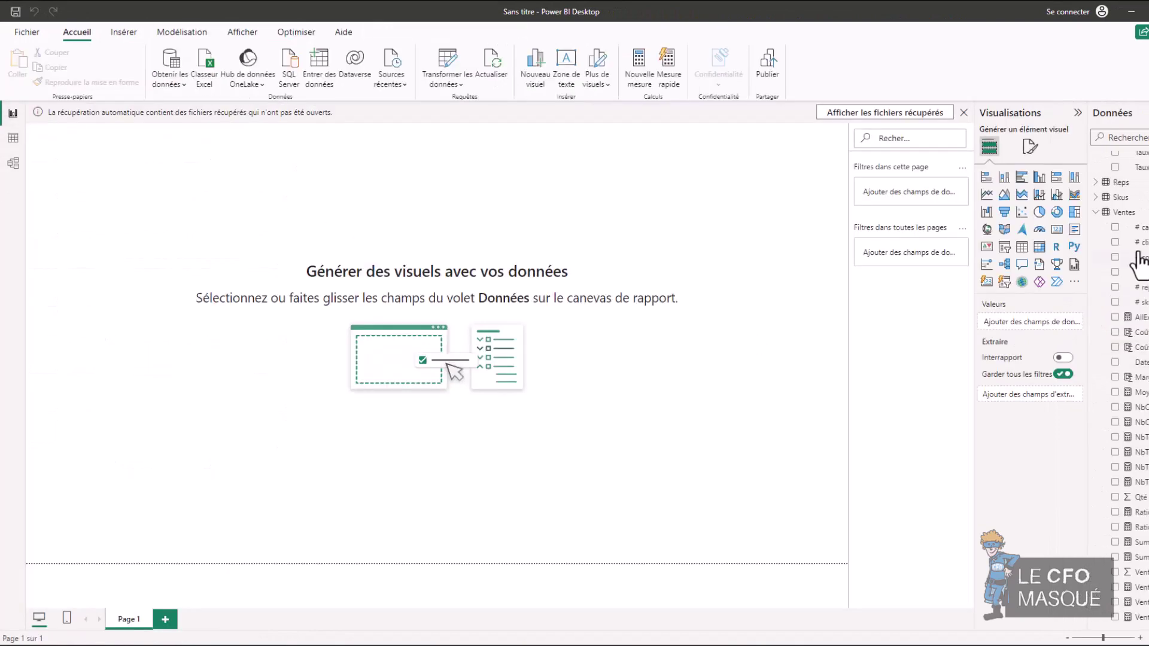
{"action": "left_click_drag", "start_coordinate": [1138, 263], "coordinate": [1052, 389]}
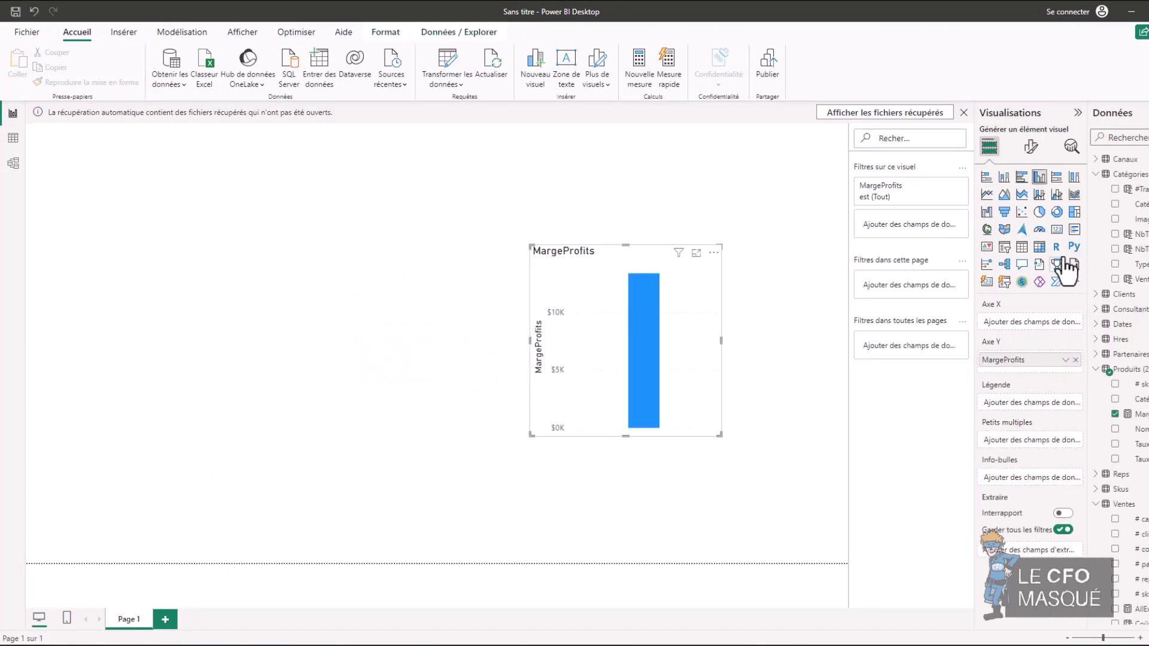
{"action": "left_click", "coordinate": [1056, 231]}
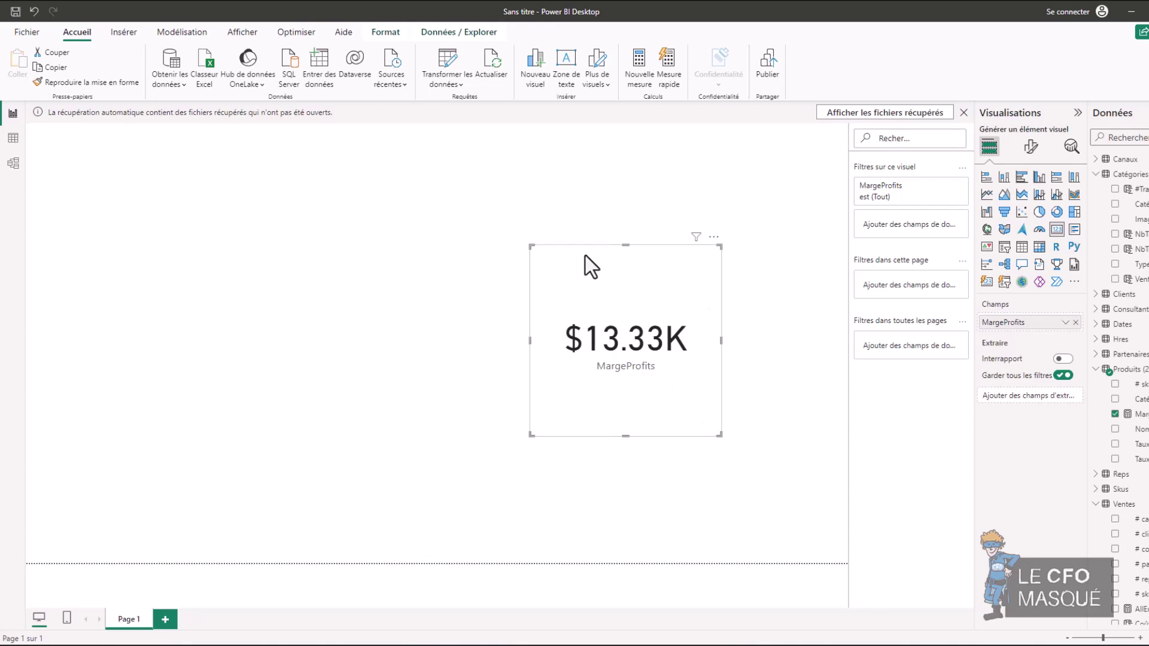
{"action": "left_click_drag", "start_coordinate": [645, 283], "coordinate": [509, 232]}
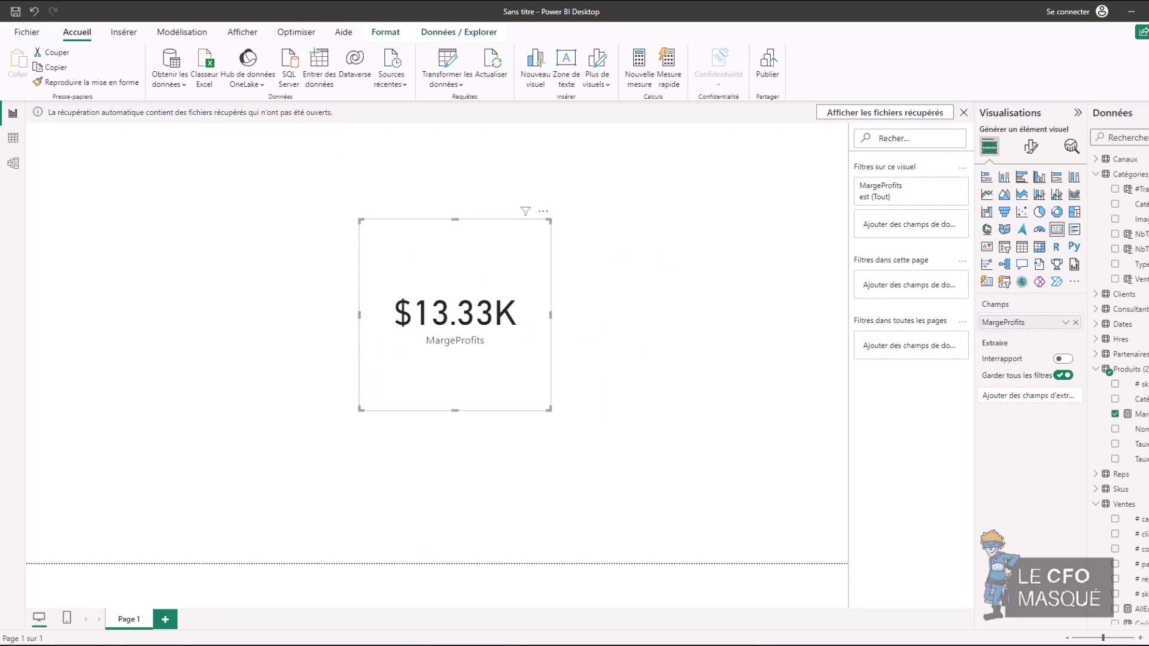
{"action": "left_click", "coordinate": [13, 138]}
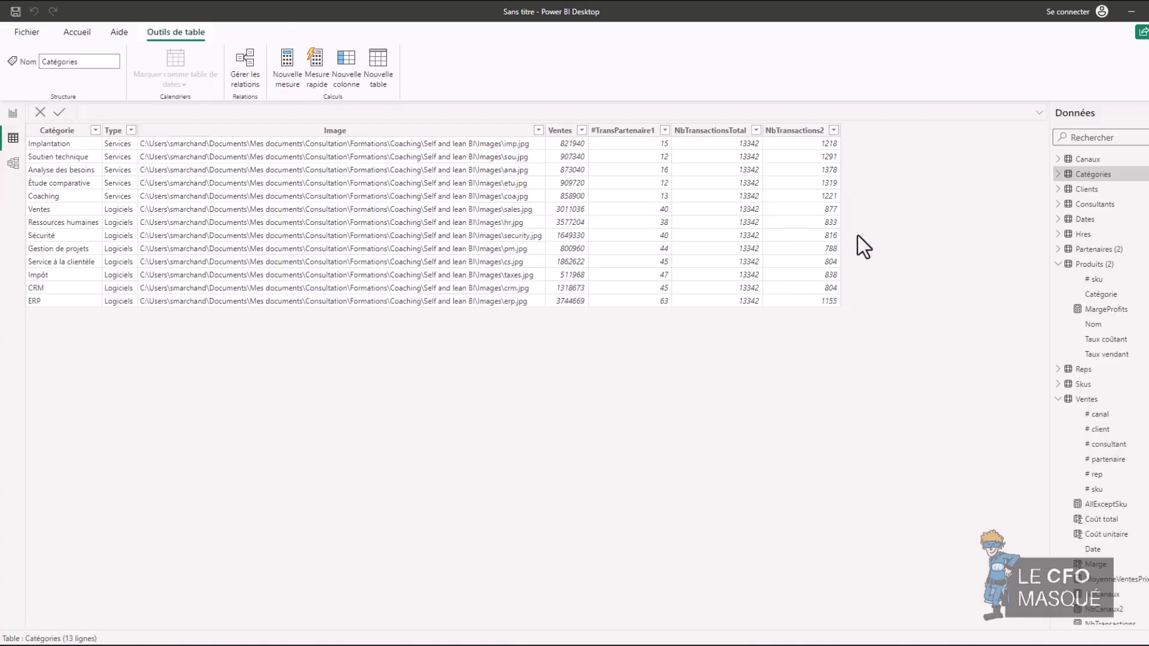
{"action": "left_click", "coordinate": [22, 170]}
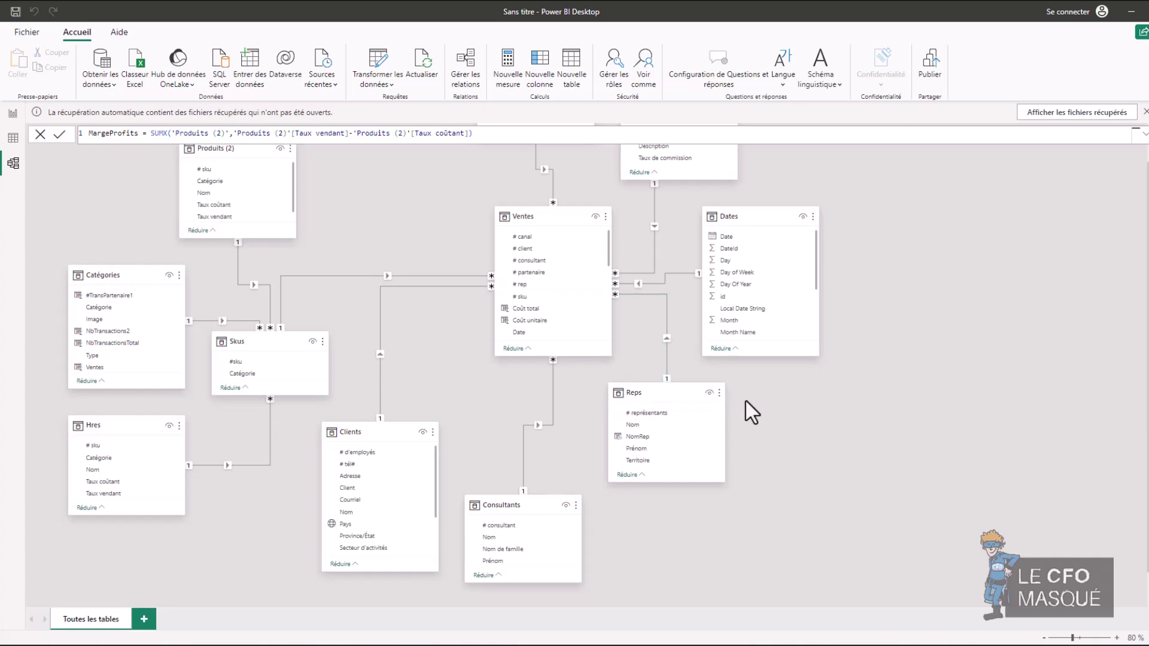
{"action": "scroll", "coordinate": [753, 409], "scroll_direction": "up", "scroll_amount": 1}
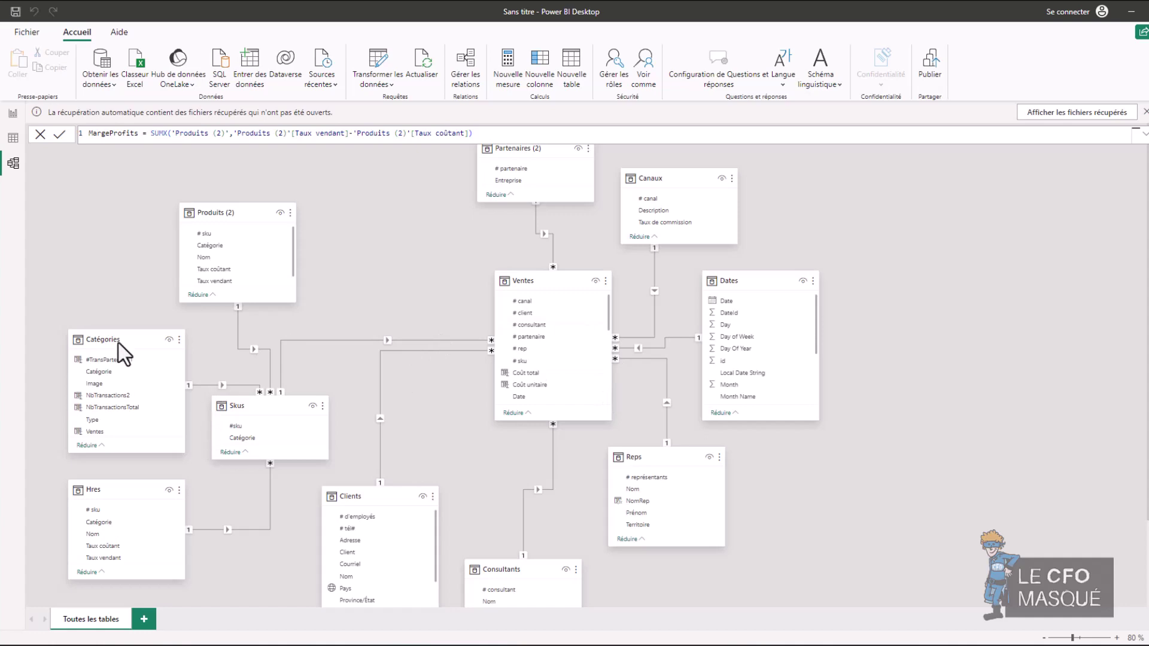
{"action": "left_click", "coordinate": [12, 139]}
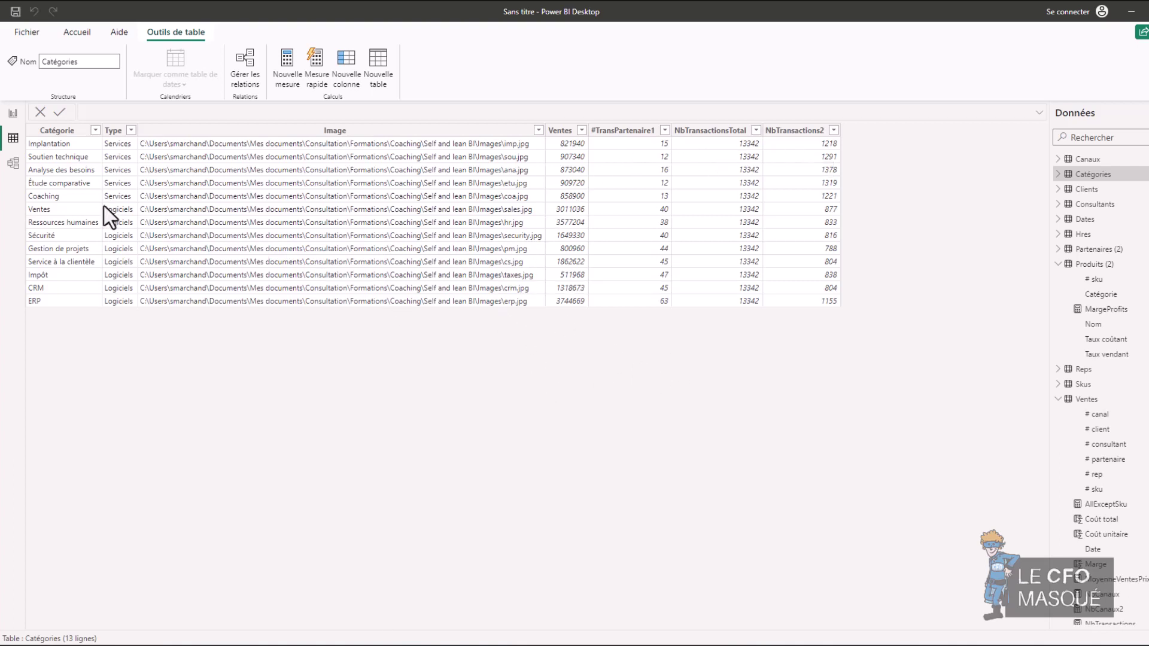
Step: Add a new calculated column to Catégories named VPC
{"action": "left_click", "coordinate": [346, 73]}
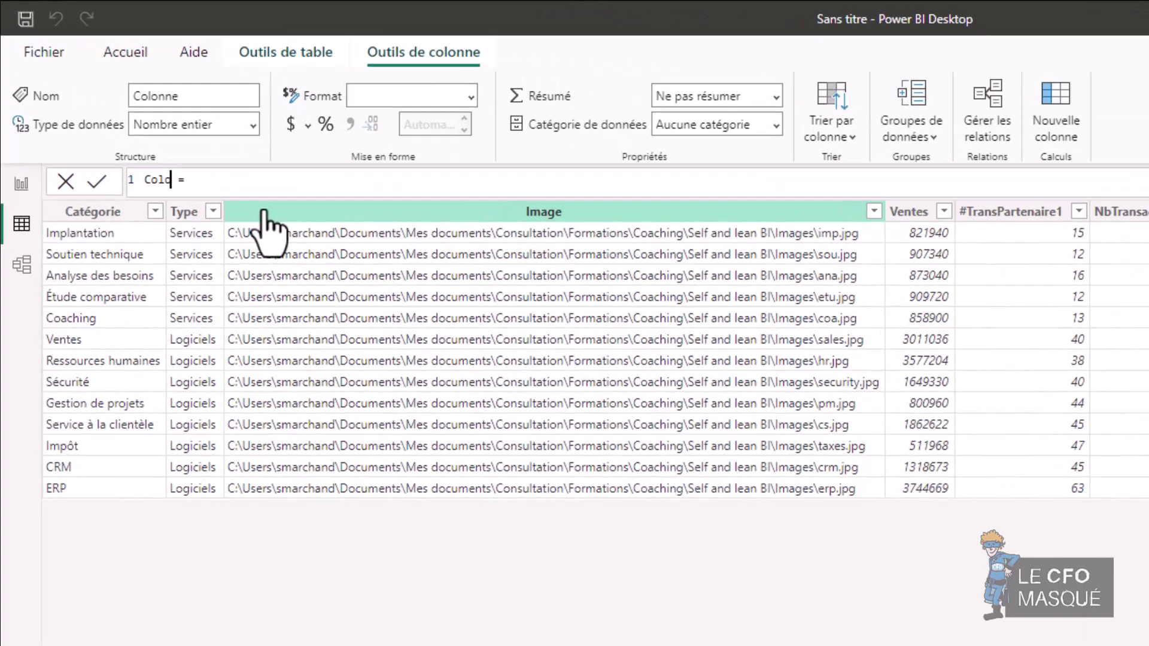
{"action": "key", "text": "BackSpace"}
{"action": "key", "text": "BackSpace"}
{"action": "key", "text": "BackSpace"}
{"action": "type", "text": "VPC"}
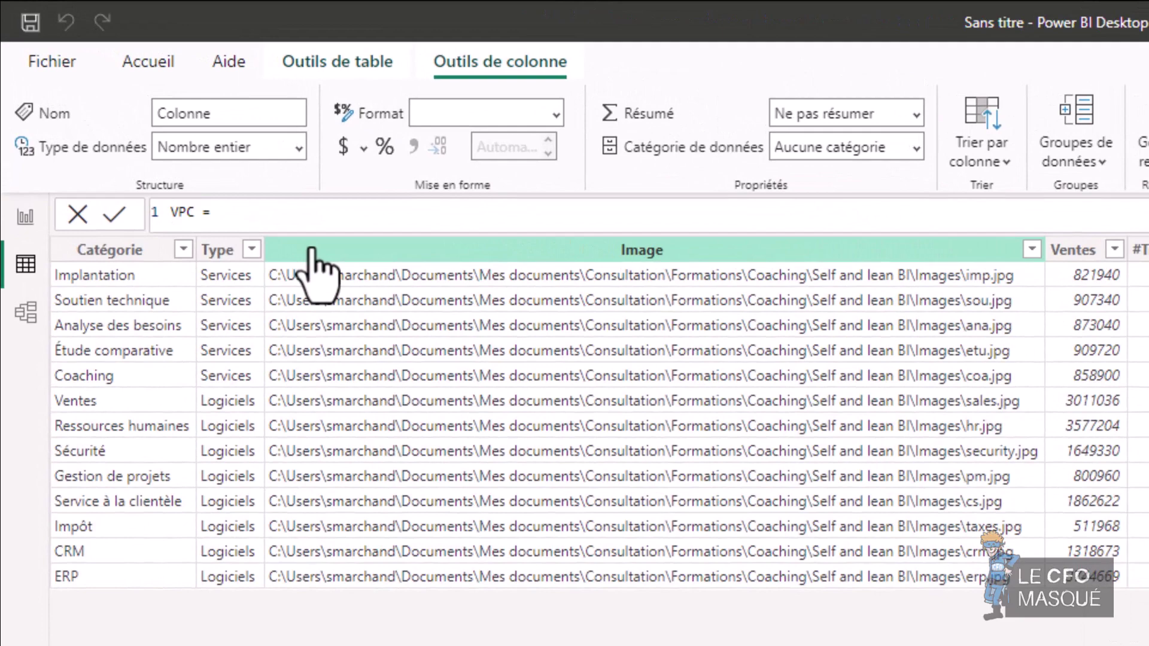
{"action": "left_click", "coordinate": [280, 227]}
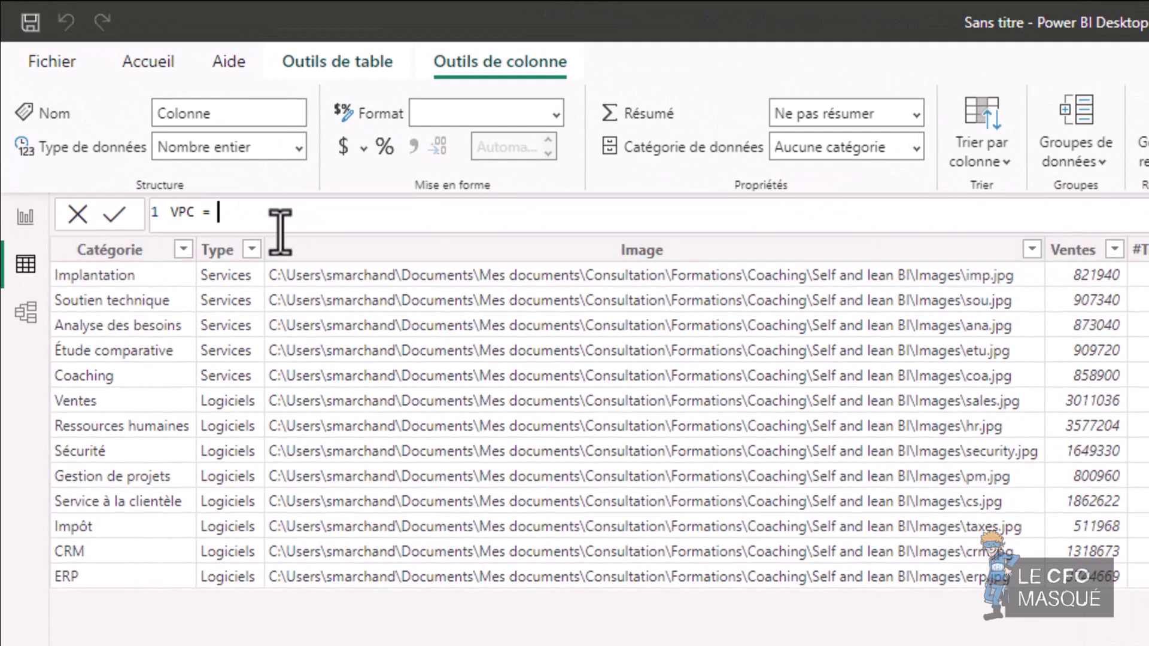
Step: Give VPC the formula SUMX(RELATEDTABLE(Ventes), Ventes[Ventes]) and commit it
{"action": "type", "text": "sumx"}
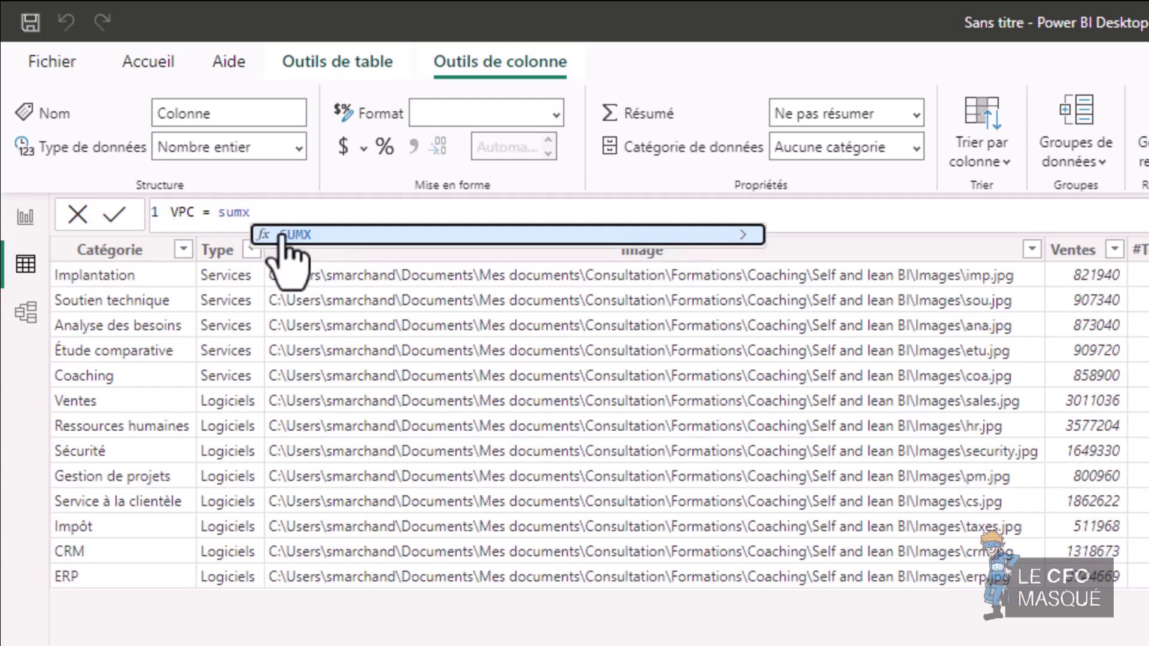
{"action": "left_click", "coordinate": [280, 234]}
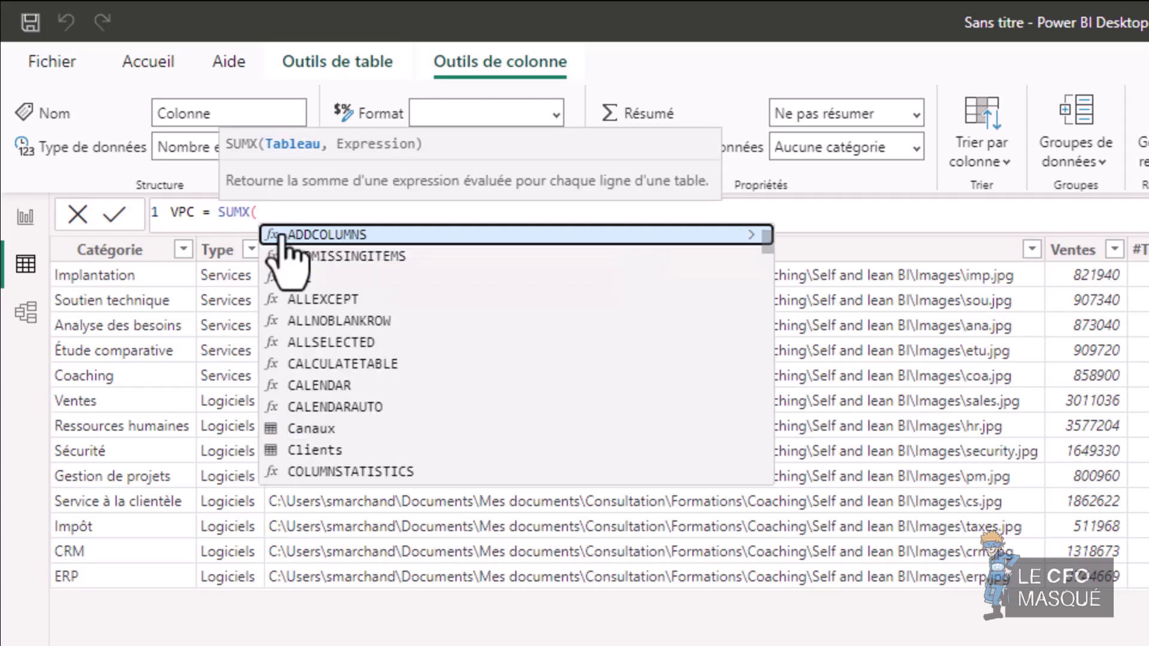
{"action": "type", "text": "relat"}
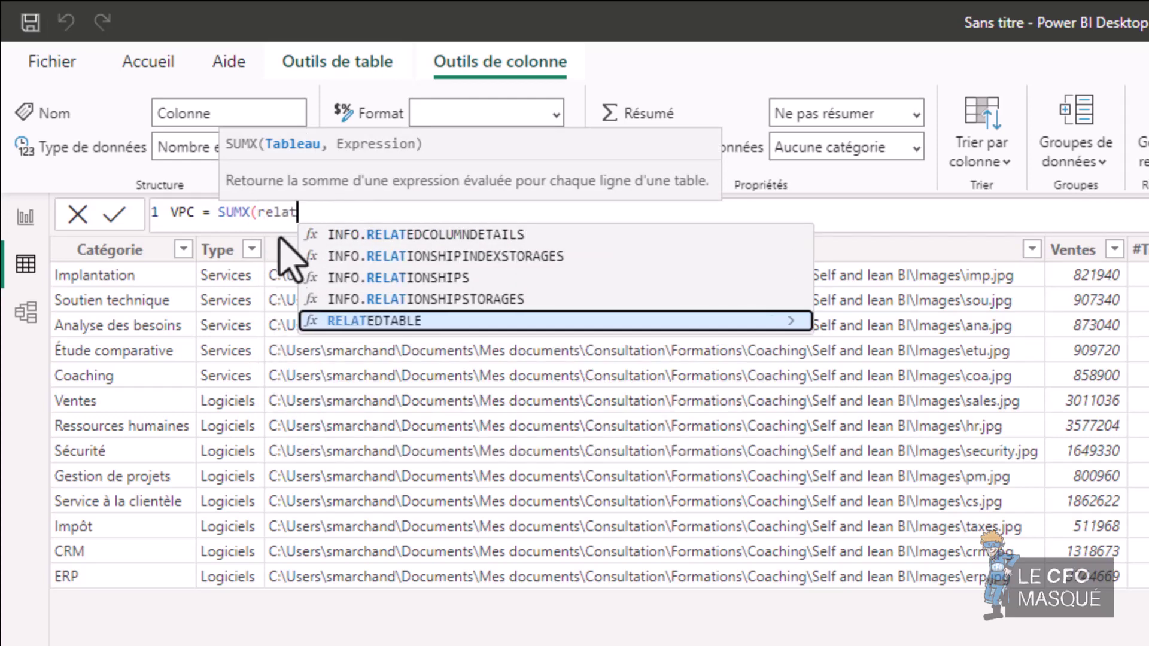
{"action": "key", "text": "Tab"}
{"action": "type", "text": "ventes"}
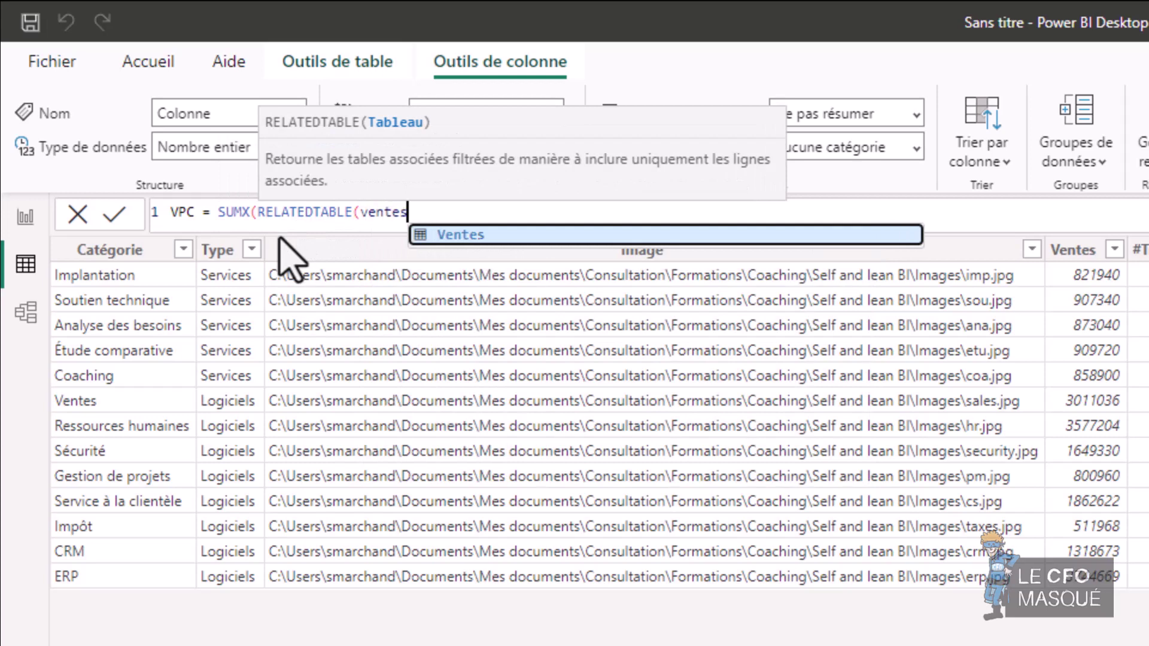
{"action": "type", "text": ")"}
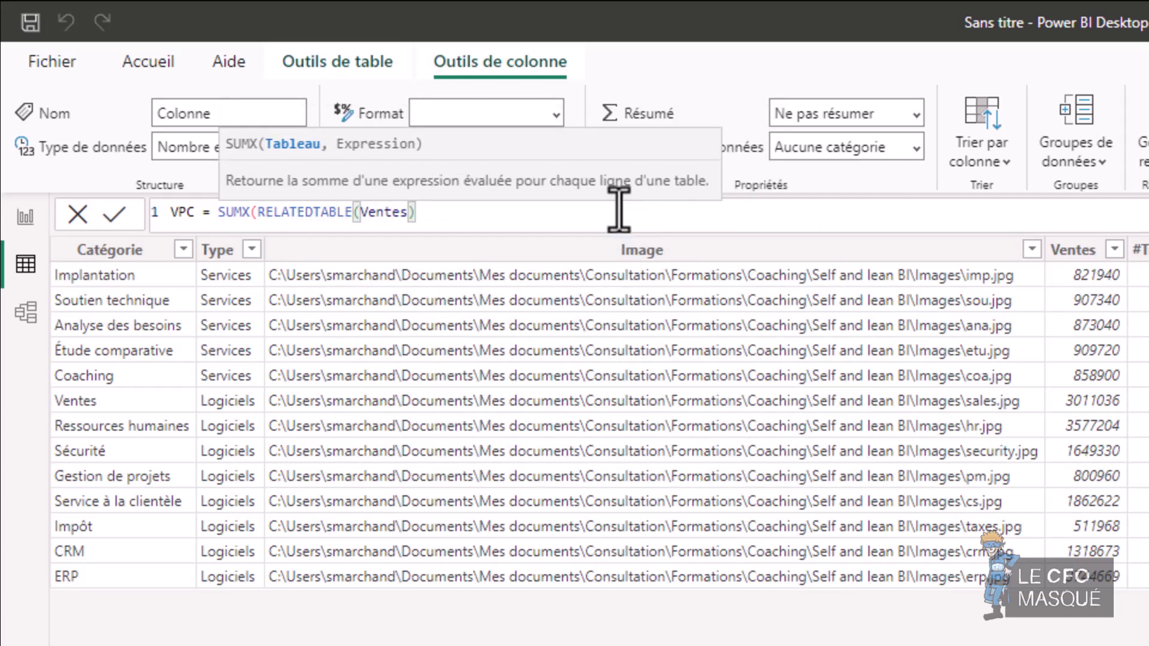
{"action": "type", "text": ", "}
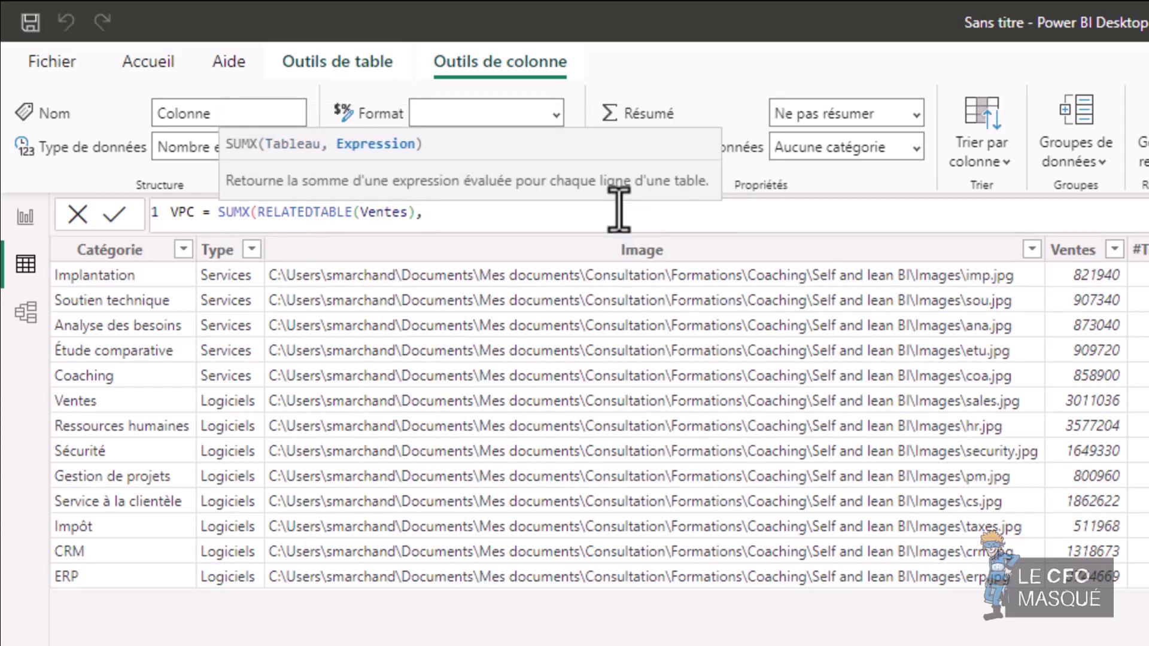
{"action": "type", "text": "ventes"}
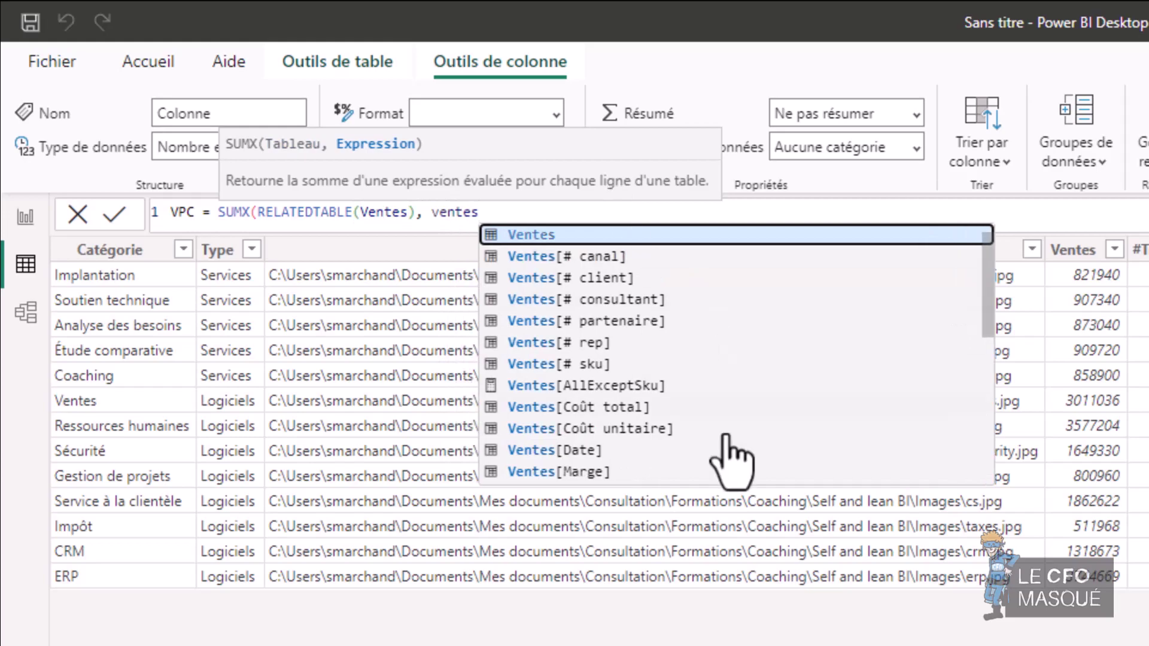
{"action": "scroll", "coordinate": [640, 449], "scroll_direction": "down", "scroll_amount": 1}
{"action": "scroll", "coordinate": [662, 436], "scroll_direction": "down", "scroll_amount": 3}
{"action": "double_click", "coordinate": [578, 453]}
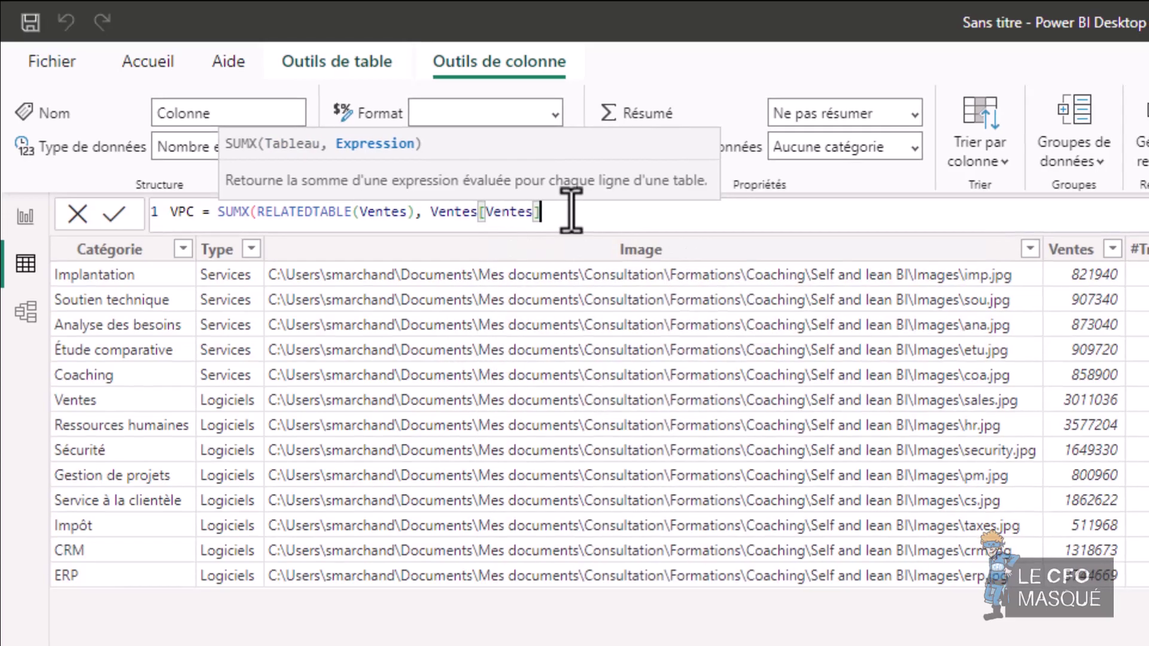
{"action": "type", "text": ")"}
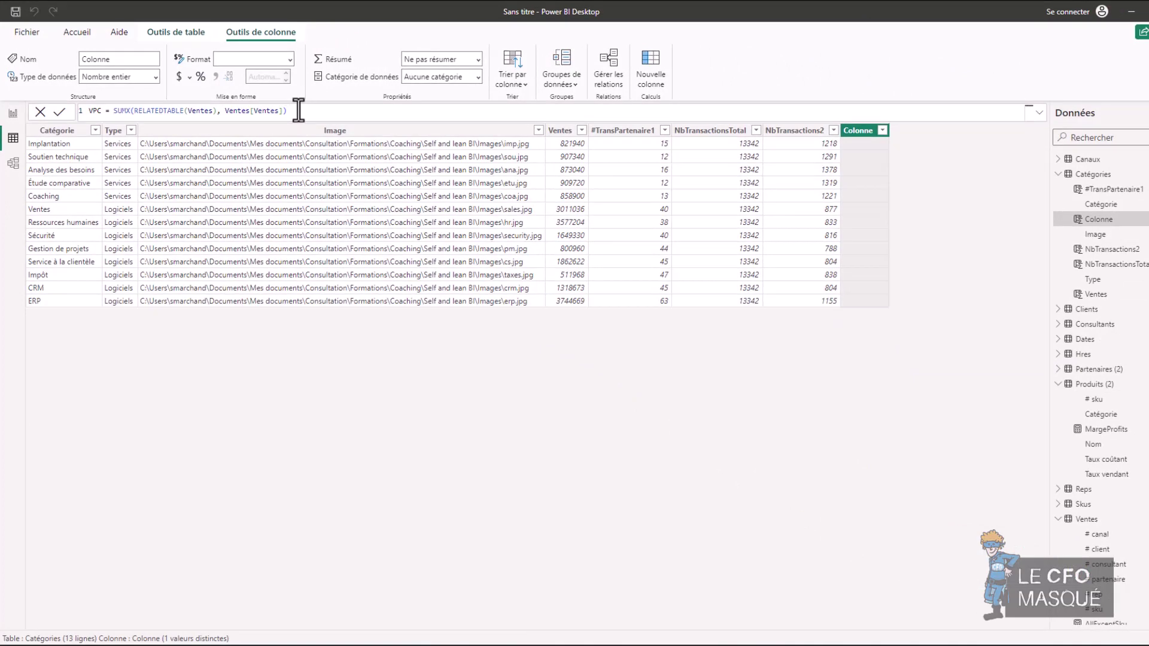
{"action": "key", "text": "Return"}
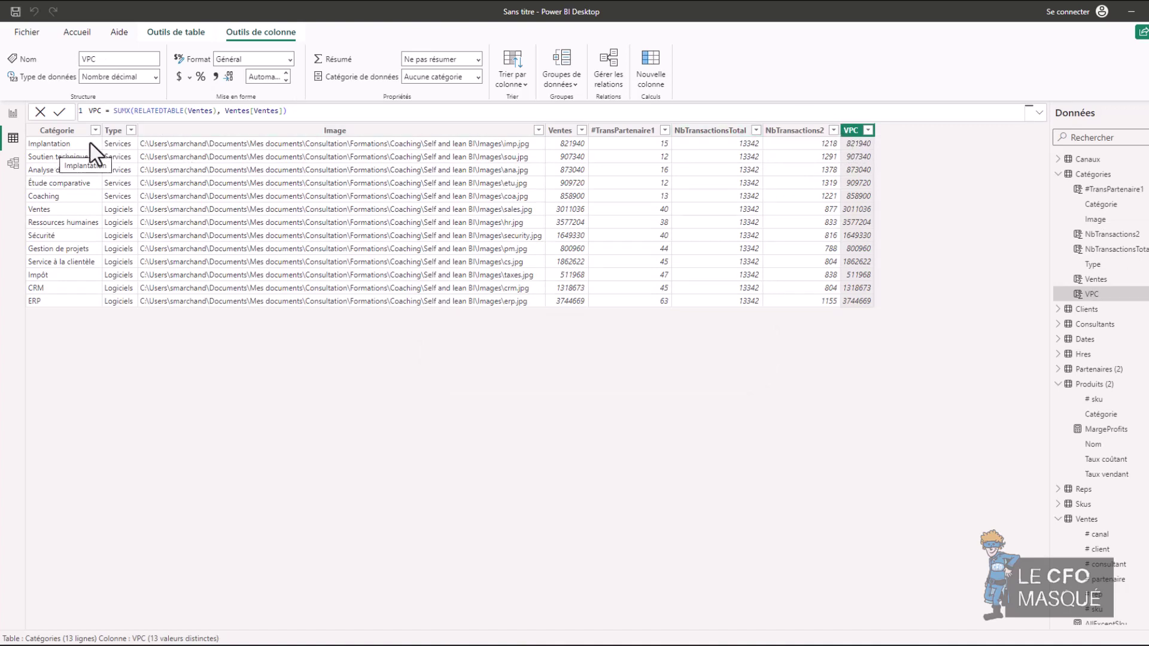
Step: Review the VPC column's formula and scroll through the table's rows
{"action": "left_click", "coordinate": [42, 146]}
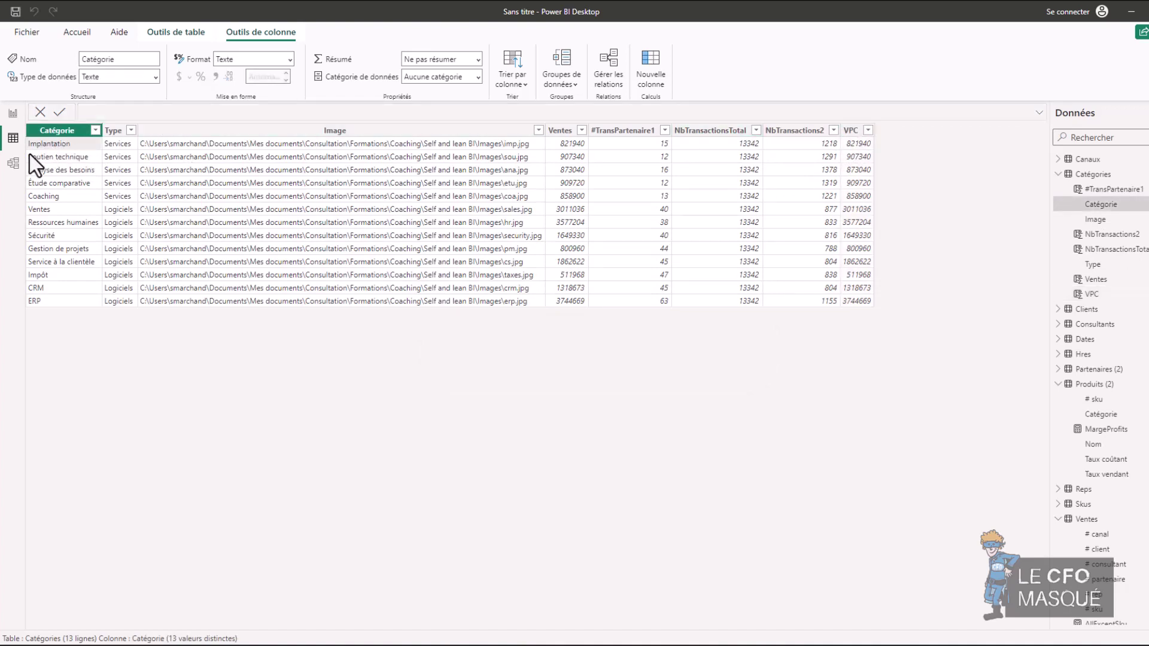
{"action": "left_click", "coordinate": [853, 146]}
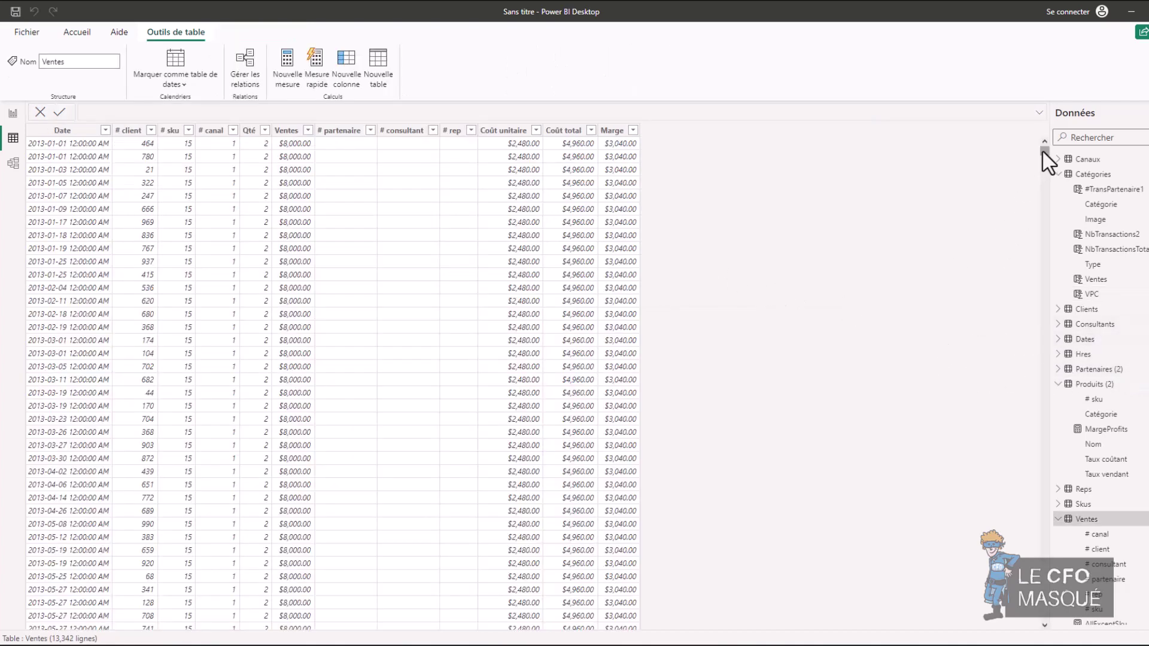
{"action": "left_click_drag", "start_coordinate": [1042, 151], "coordinate": [1047, 175]}
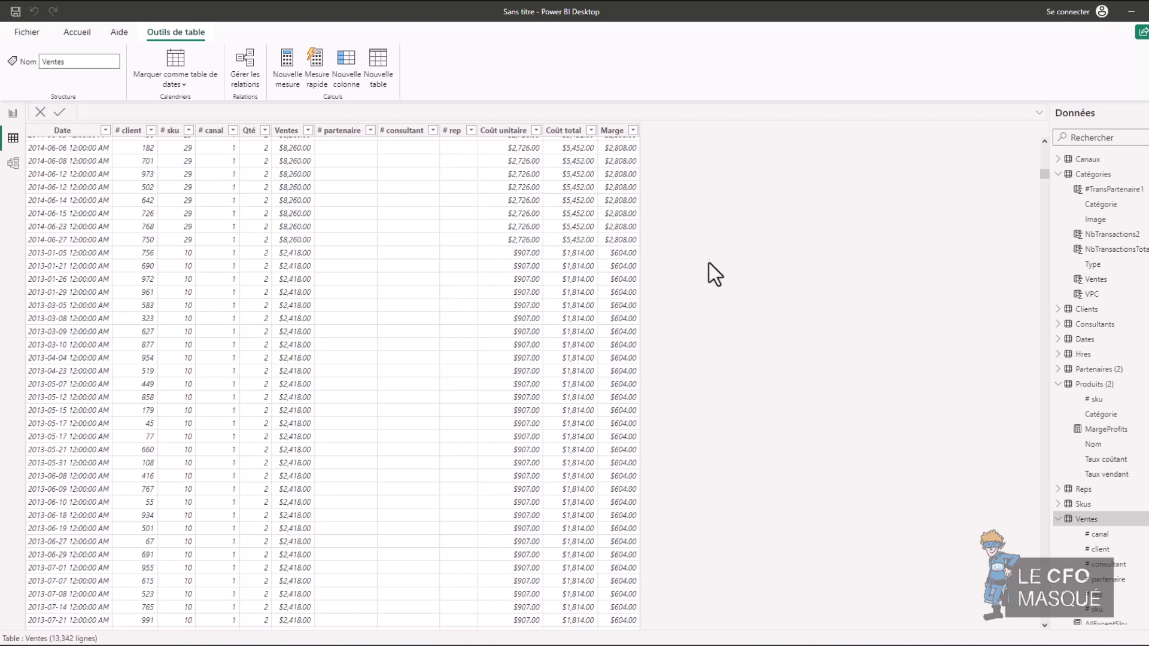
{"action": "scroll", "coordinate": [710, 264], "scroll_direction": "up", "scroll_amount": 10}
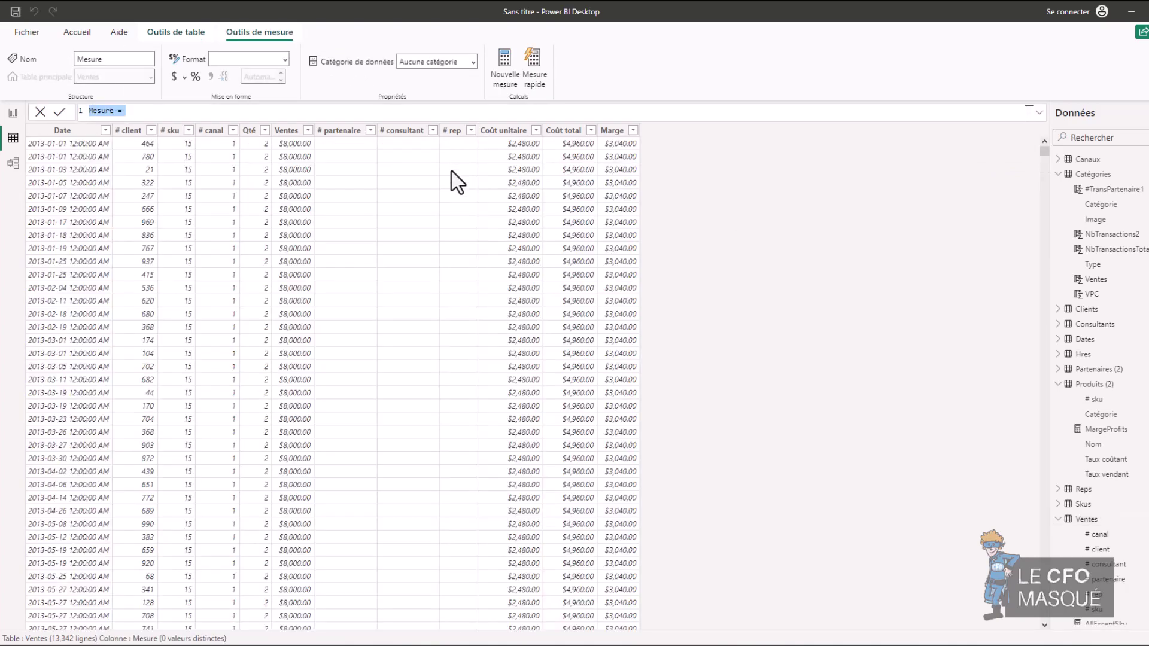
Step: Define MOYENNEVENTES = AVERAGEX(FILTER(Ventes,[Coût unitaire]>1000),[Ventes]) and commit it
{"action": "type", "text": "MOYENNEVENTES = "}
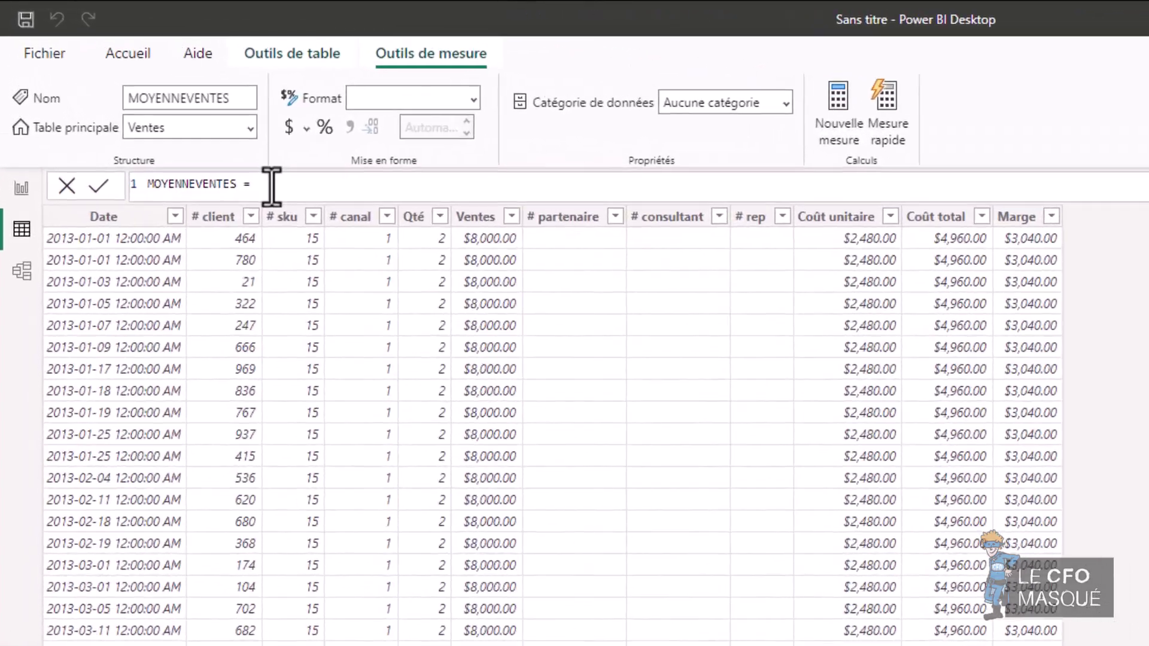
{"action": "type", "text": "average"}
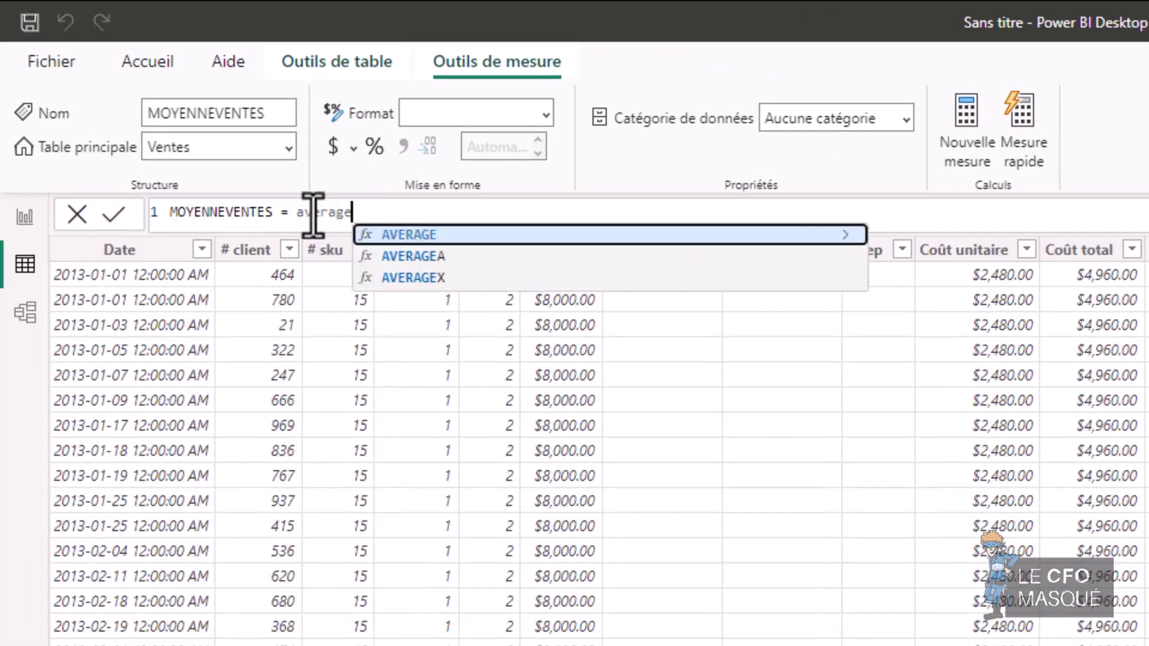
{"action": "key", "text": "Down"}
{"action": "key", "text": "Down"}
{"action": "key", "text": "Tab"}
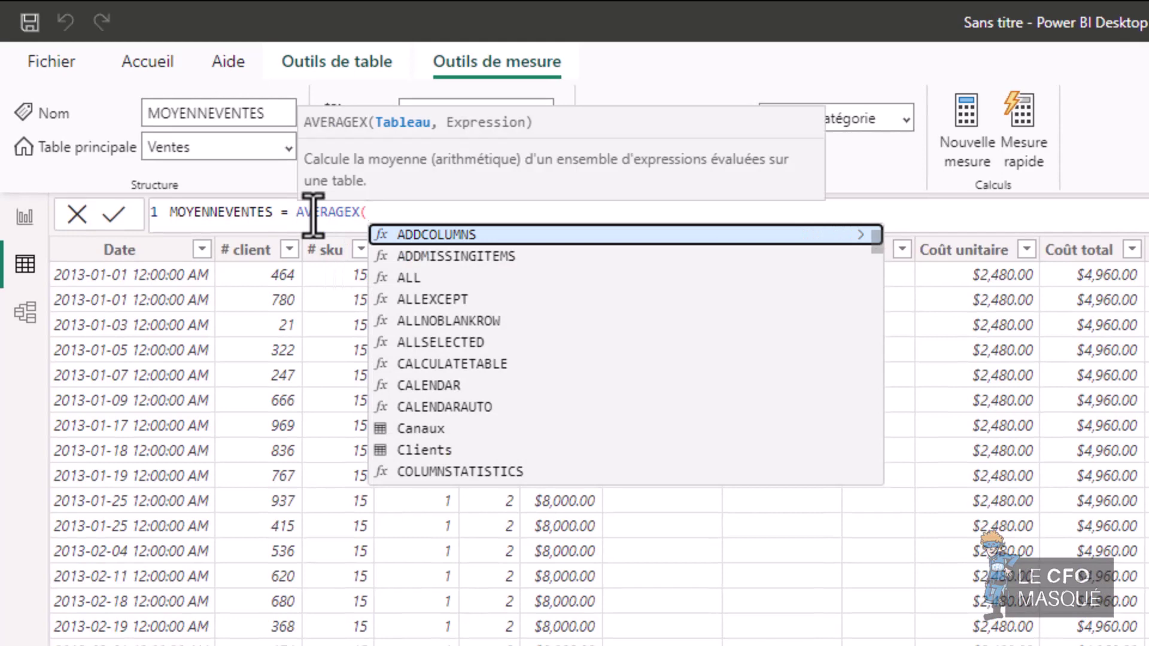
{"action": "type", "text": "filter"}
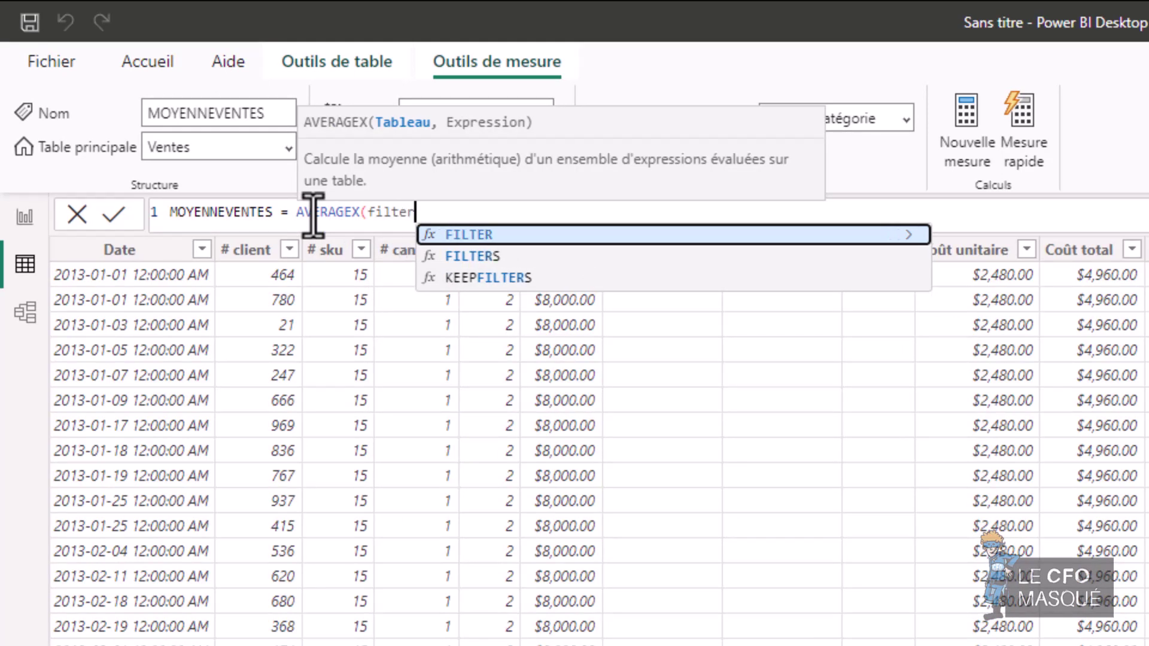
{"action": "key", "text": "Tab"}
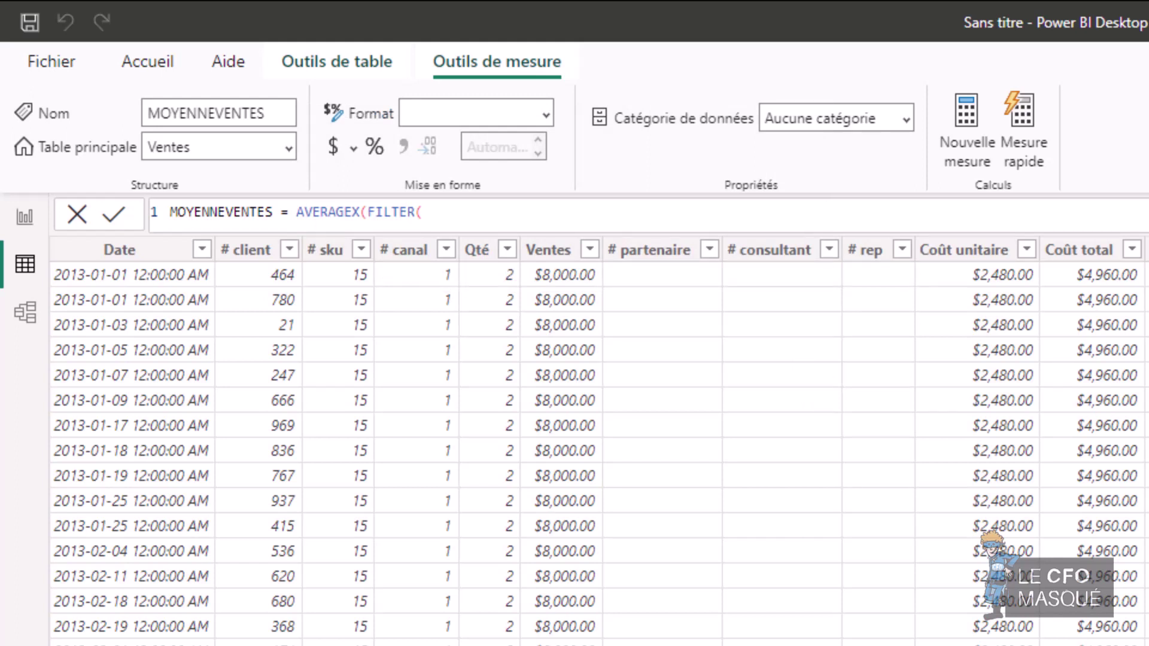
{"action": "type", "text": "v"}
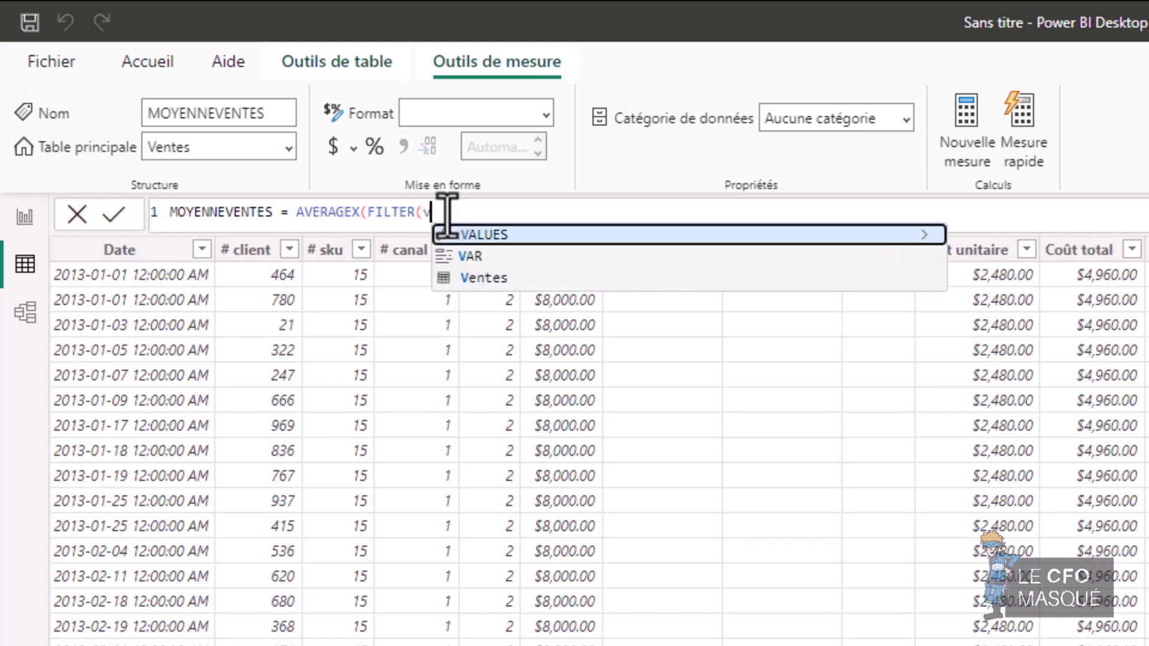
{"action": "left_click", "coordinate": [470, 277]}
{"action": "type", "text": ","}
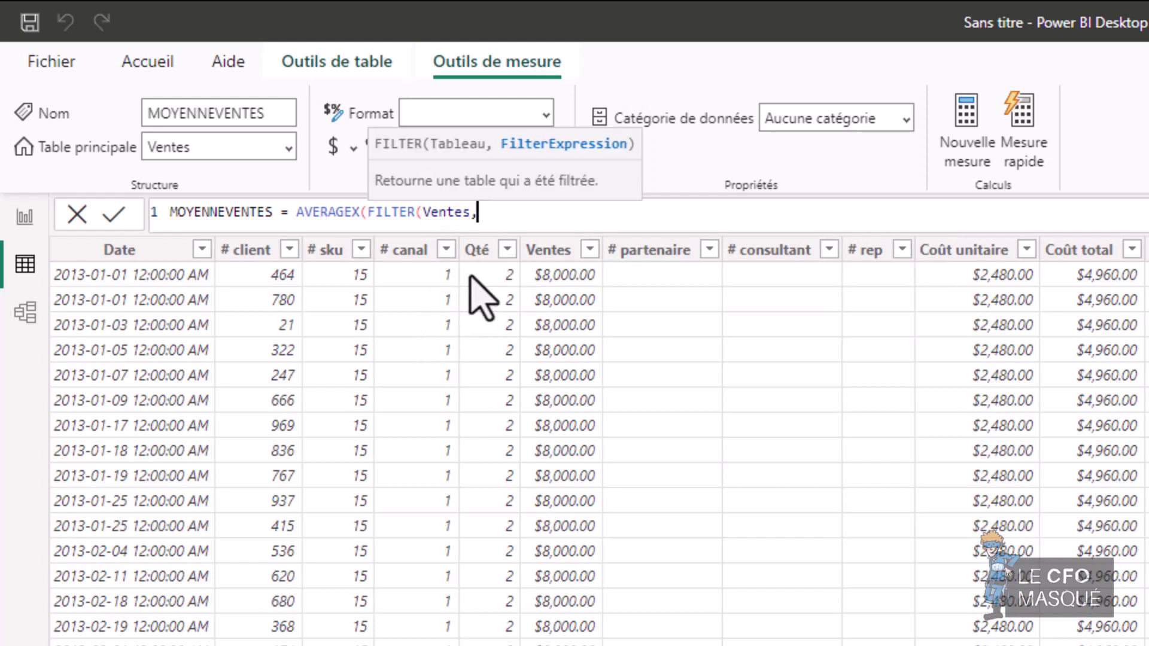
{"action": "type", "text": "["}
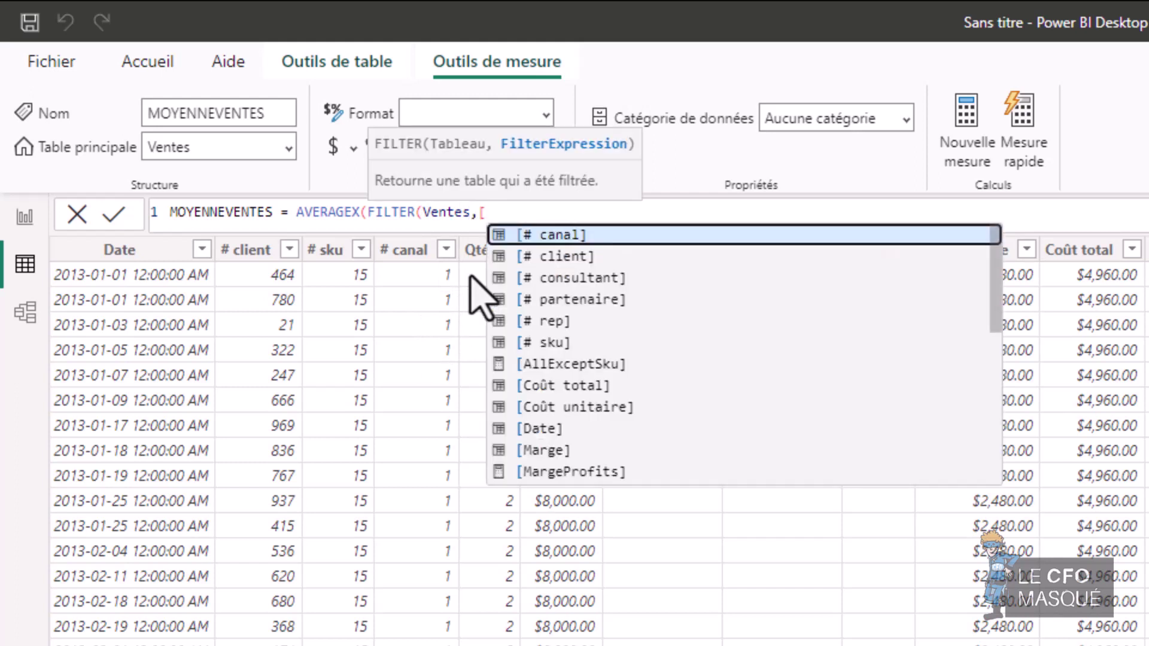
{"action": "type", "text": "cou"}
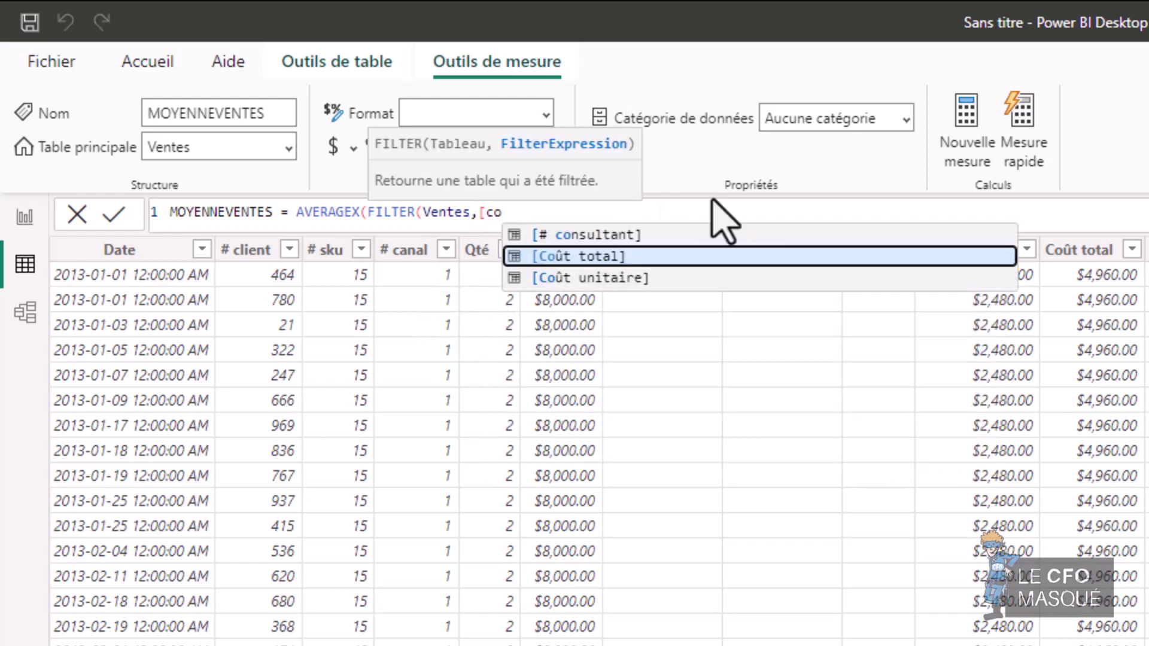
{"action": "left_click", "coordinate": [622, 280]}
{"action": "type", "text": ">"}
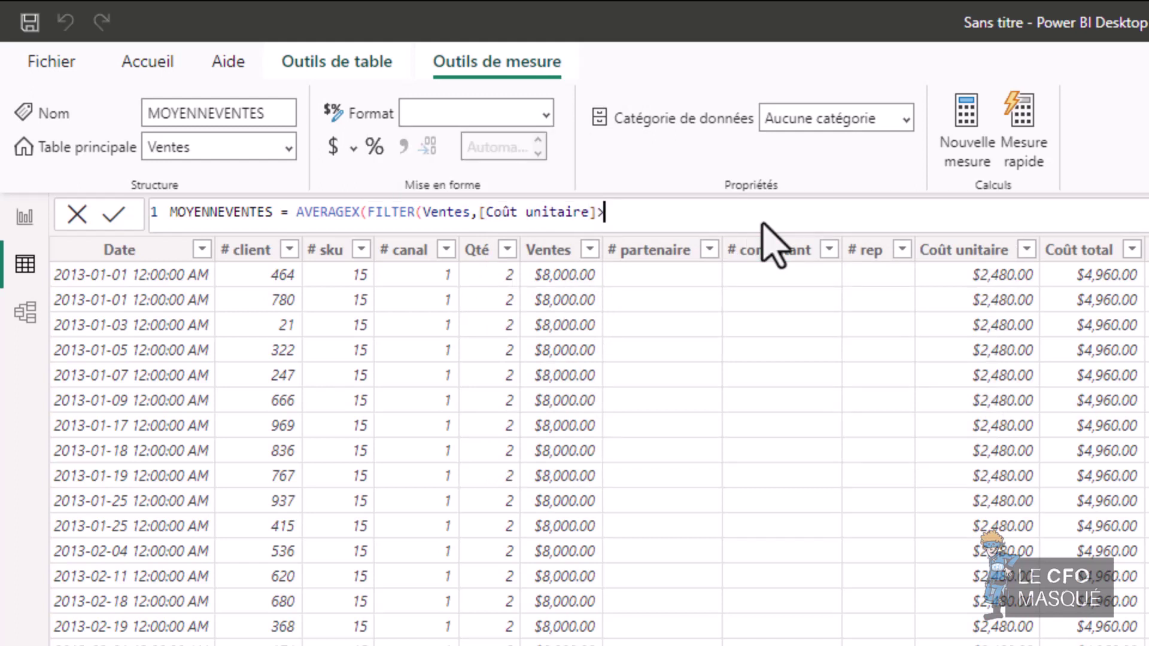
{"action": "type", "text": "1000"}
{"action": "type", "text": "),"}
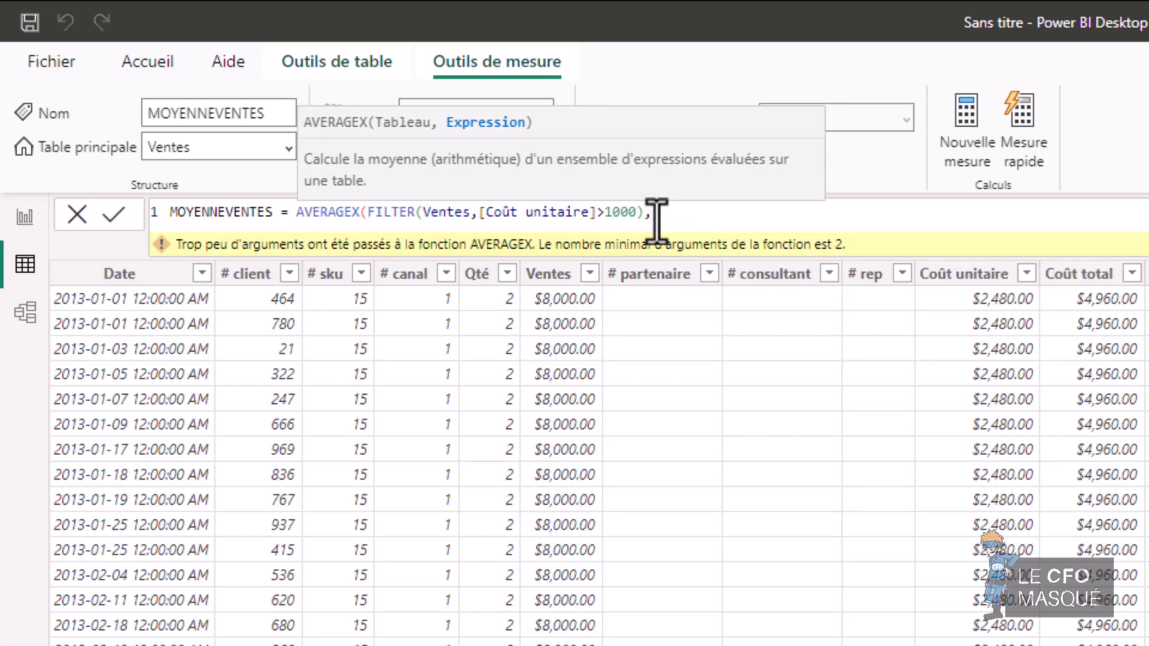
{"action": "type", "text": " vente"}
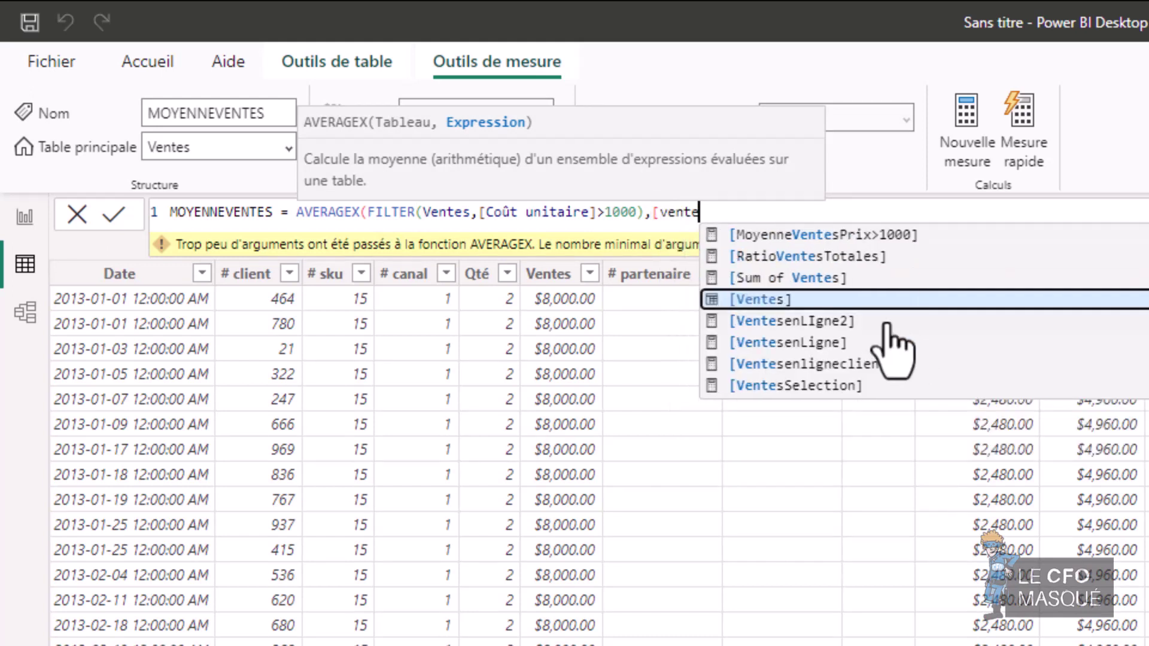
{"action": "left_click", "coordinate": [829, 297]}
{"action": "type", "text": ")"}
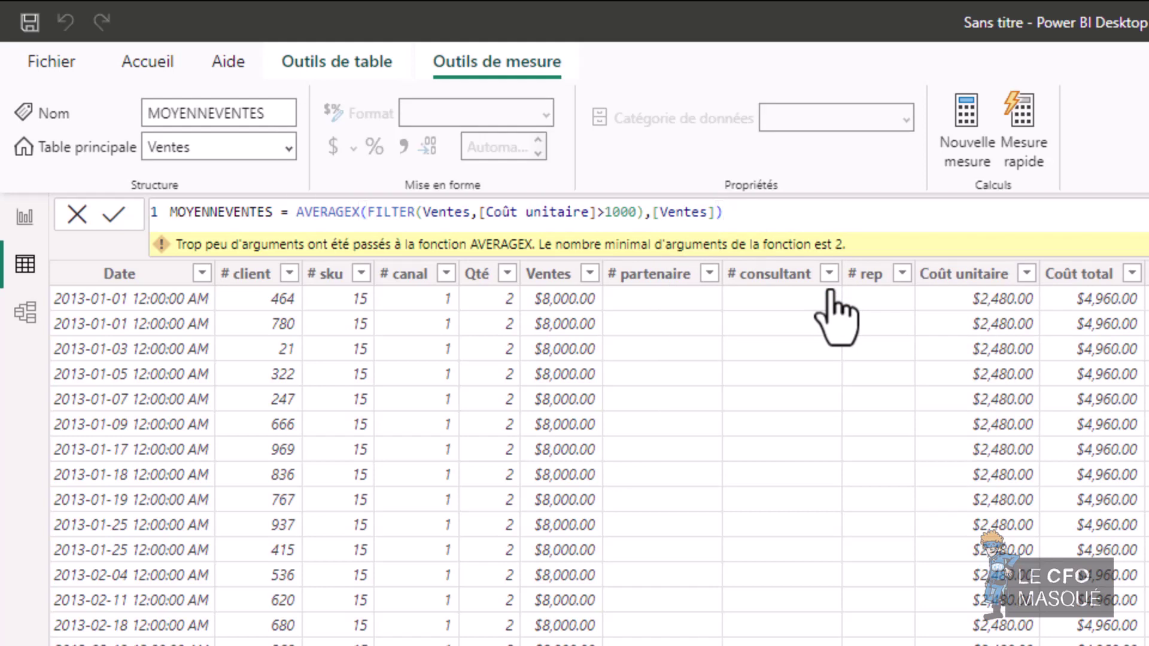
{"action": "key", "text": "Return"}
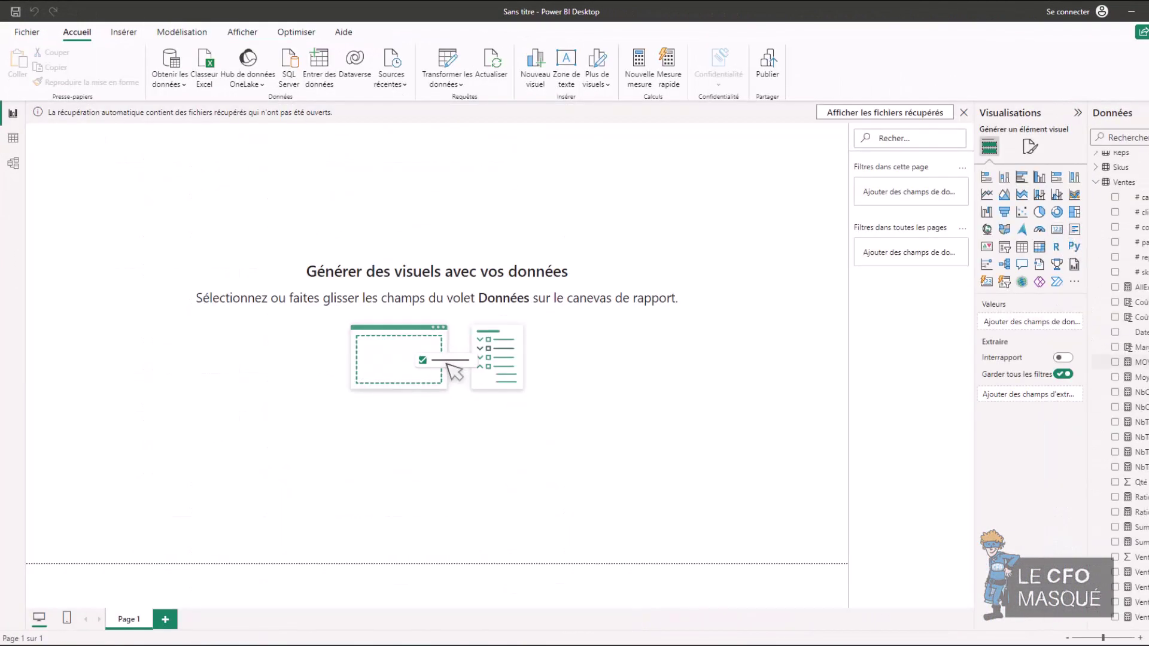
Step: Add a 4.39K MOYENNEVENTES card to the report and move it up and left
{"action": "left_click_drag", "start_coordinate": [1137, 362], "coordinate": [576, 422]}
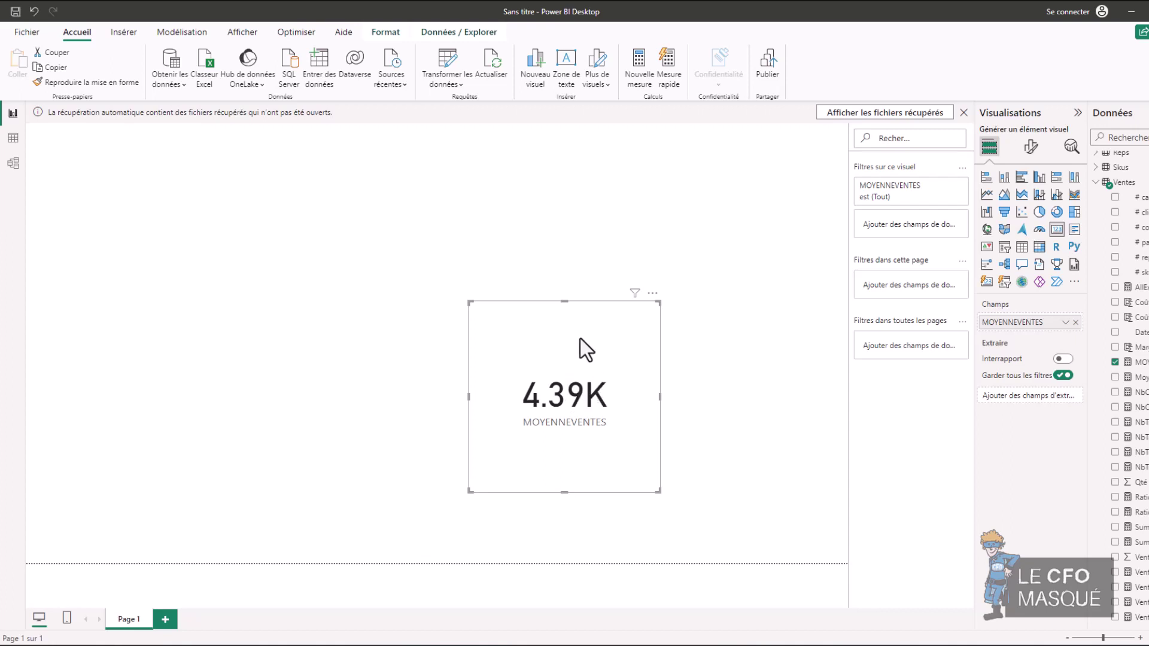
{"action": "left_click_drag", "start_coordinate": [581, 339], "coordinate": [478, 305]}
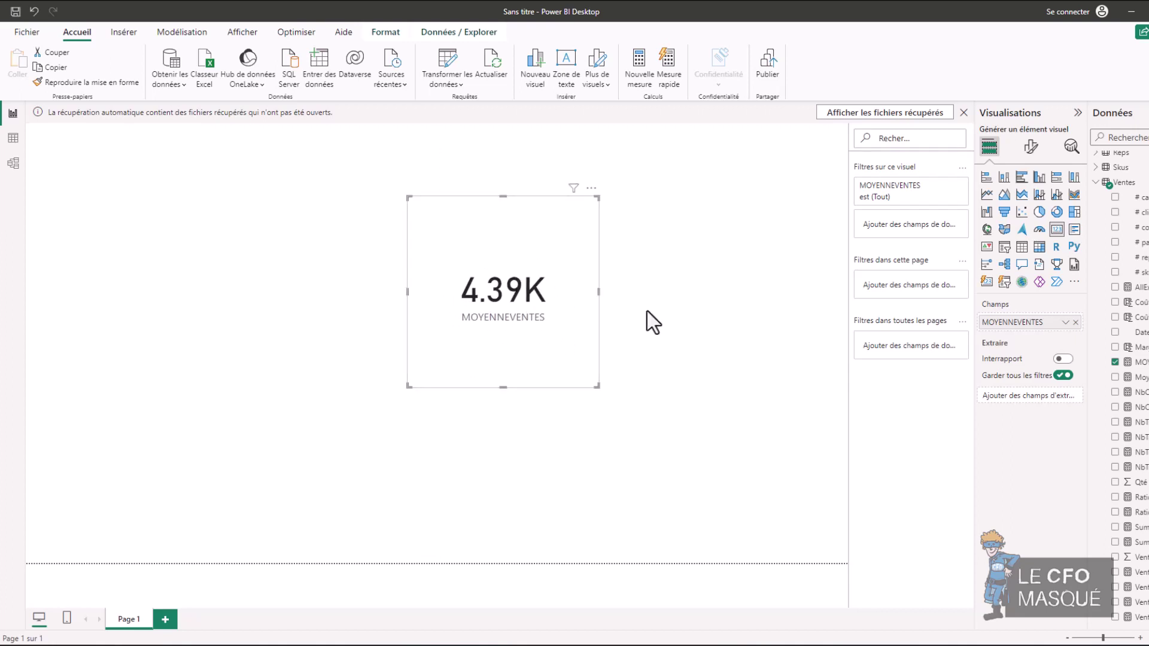